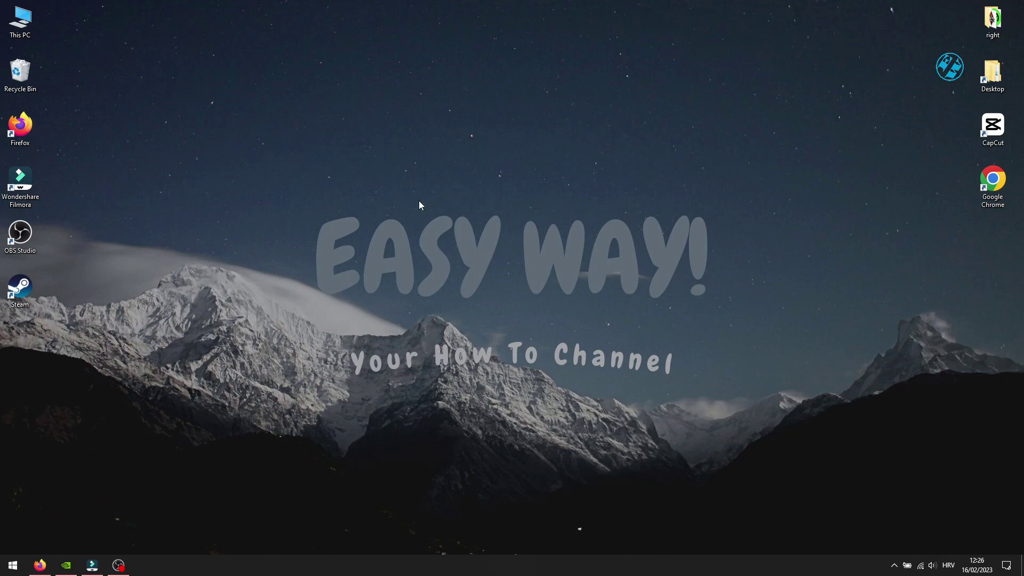
# Drag across the Windows 10 desktop before starting the first driver fix.
pyautogui.moveTo(261, 175); pyautogui.dragTo(766, 325)
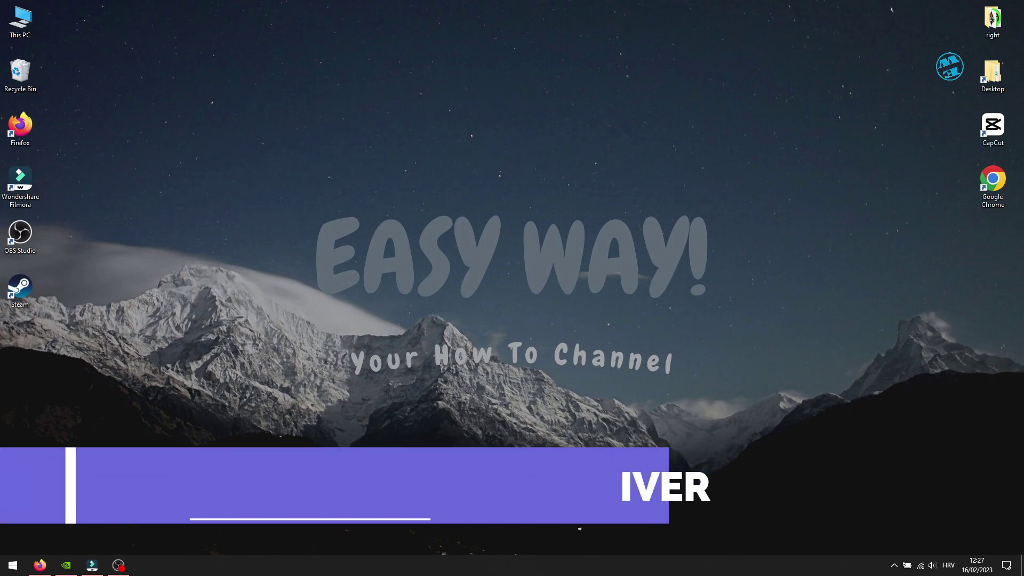
# Search automatically in Device Manager for a newer NVIDIA GeForce GTX 1070 driver, then close the wizard.
pyautogui.rightClick(5, 566)
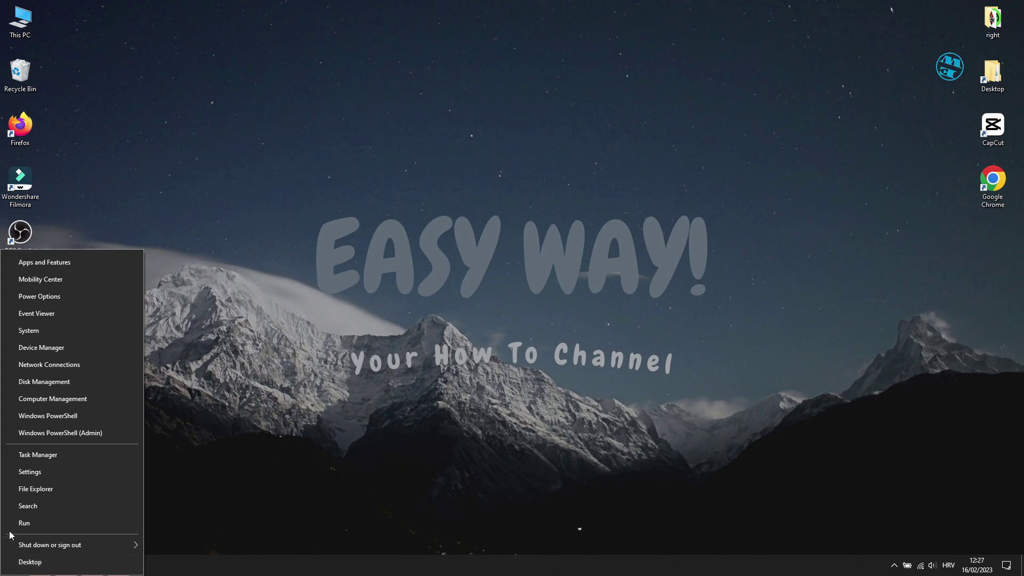
pyautogui.click(57, 347)
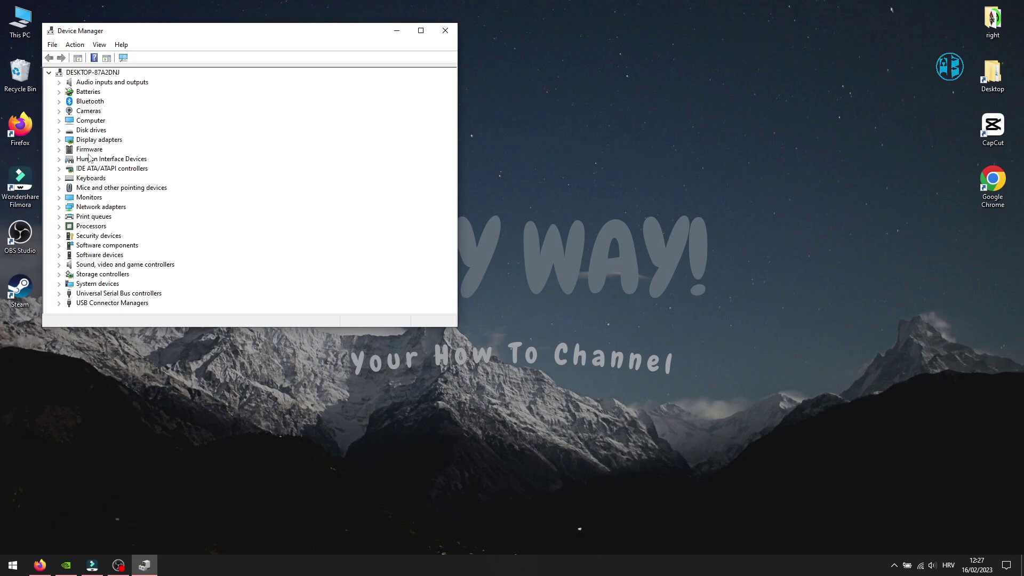
pyautogui.click(59, 140)
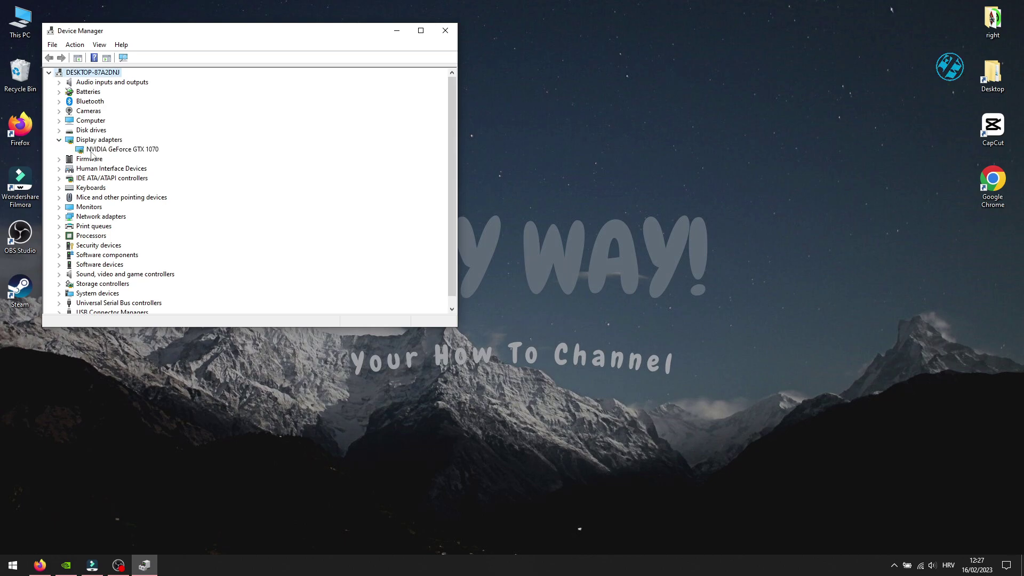
pyautogui.rightClick(124, 150)
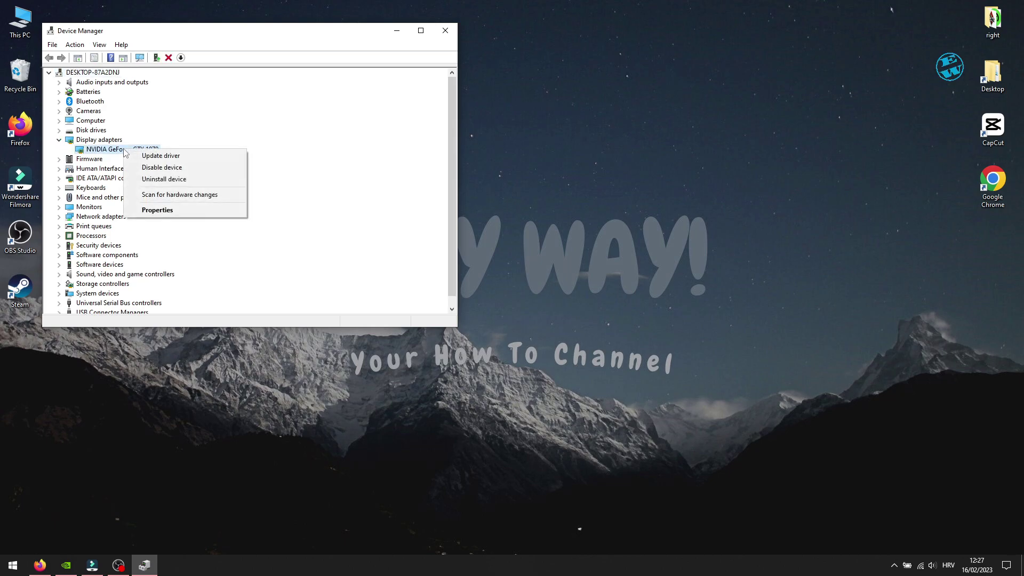
pyautogui.click(162, 157)
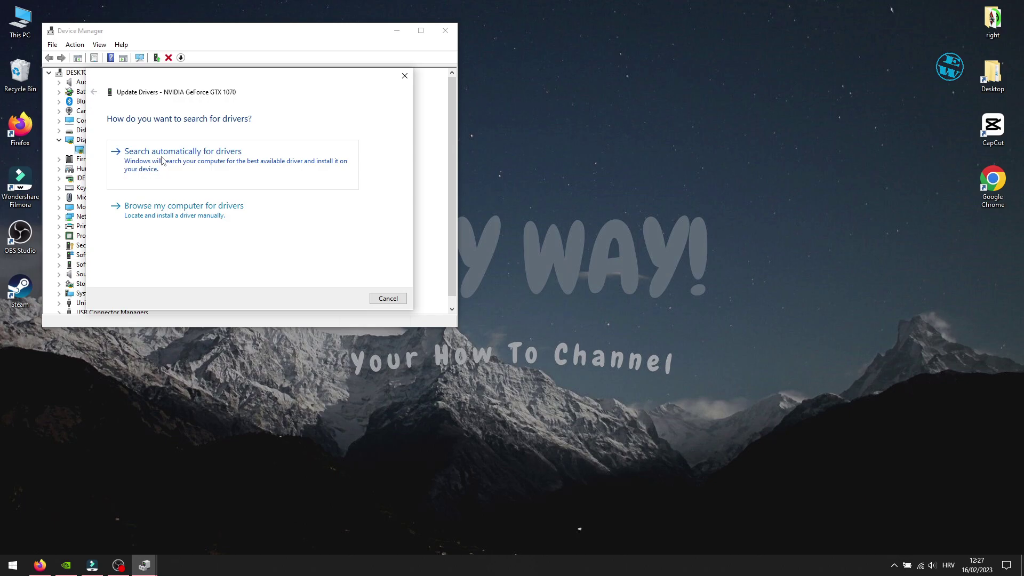
pyautogui.click(169, 155)
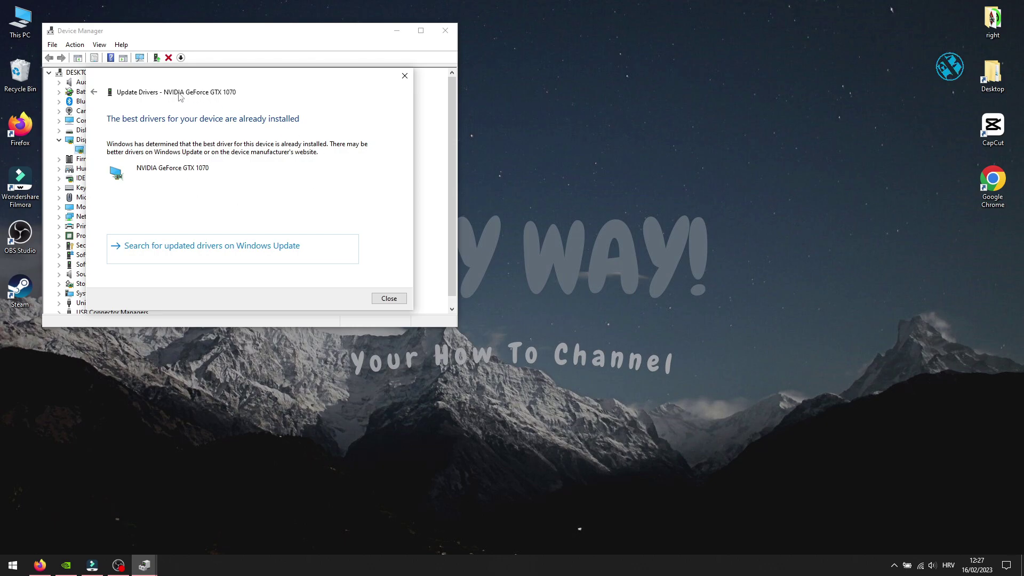
pyautogui.click(405, 76)
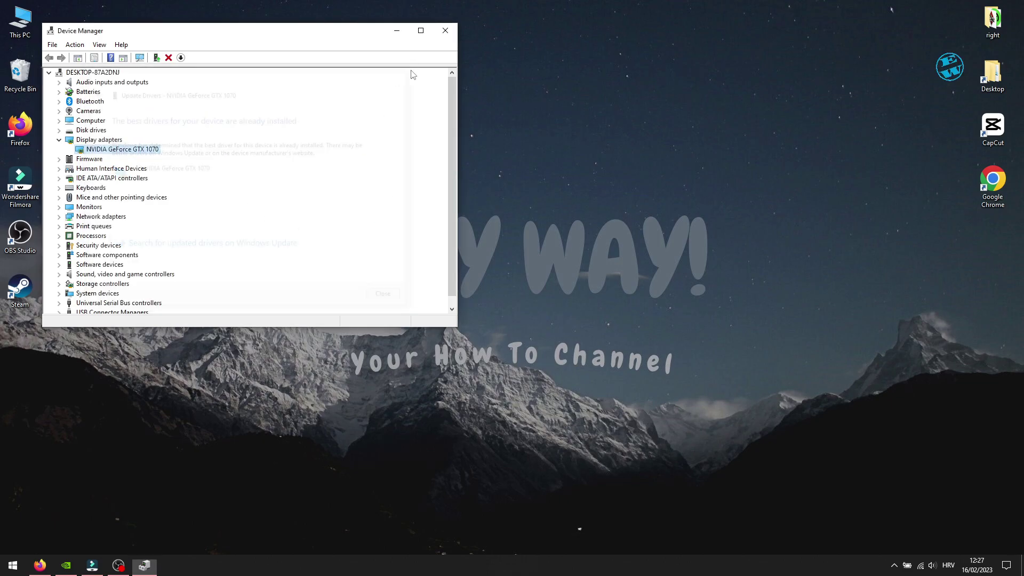
# Close Device Manager and switch to the AMD drivers and support page in Firefox.
pyautogui.click(446, 31)
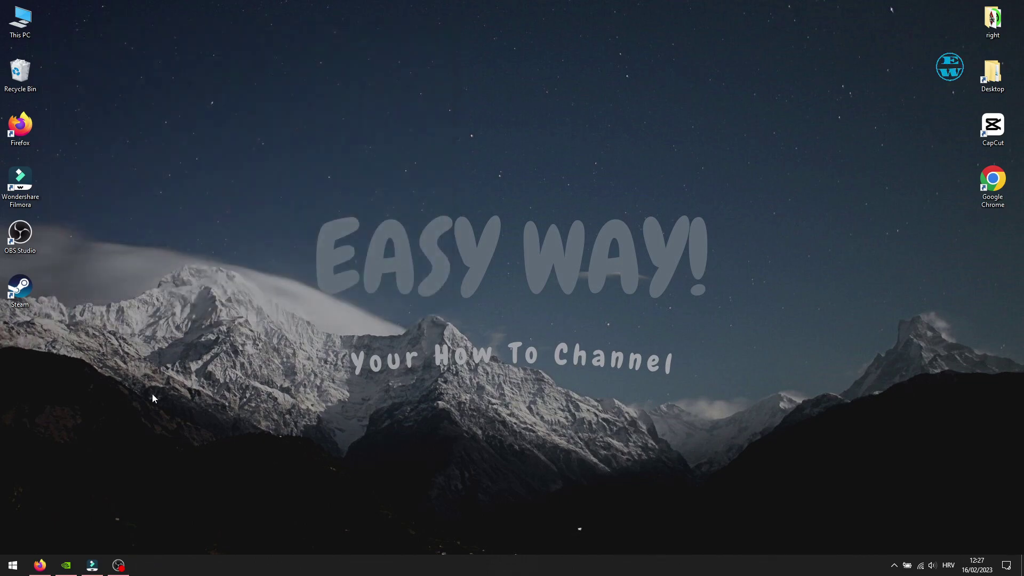
pyautogui.click(40, 566)
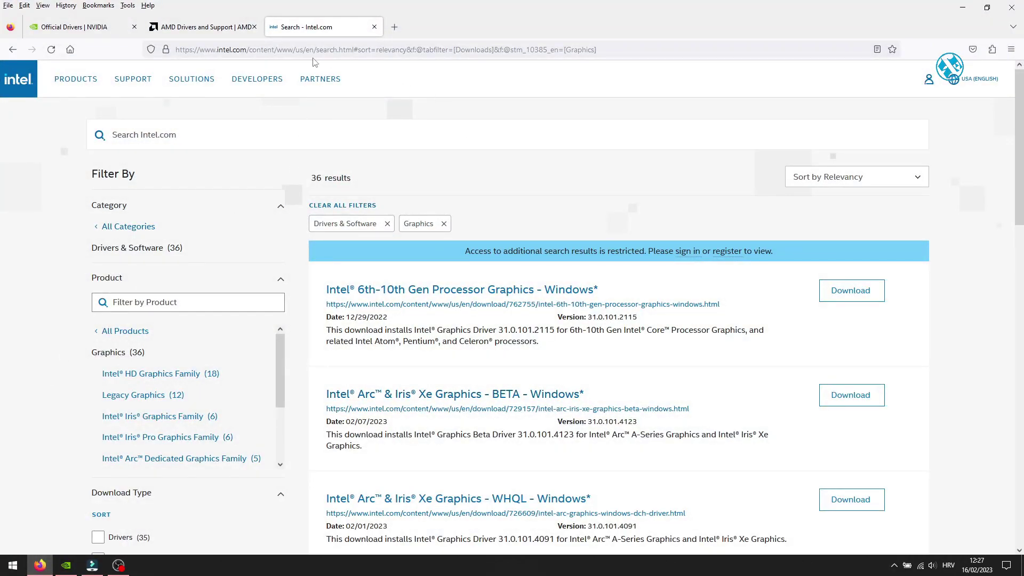
pyautogui.click(213, 32)
# Pick AMD Radeon RX 6950 XT, view NVIDIA's driver downloads, and launch GeForce Experience.
pyautogui.scroll(-4, 336, 181)
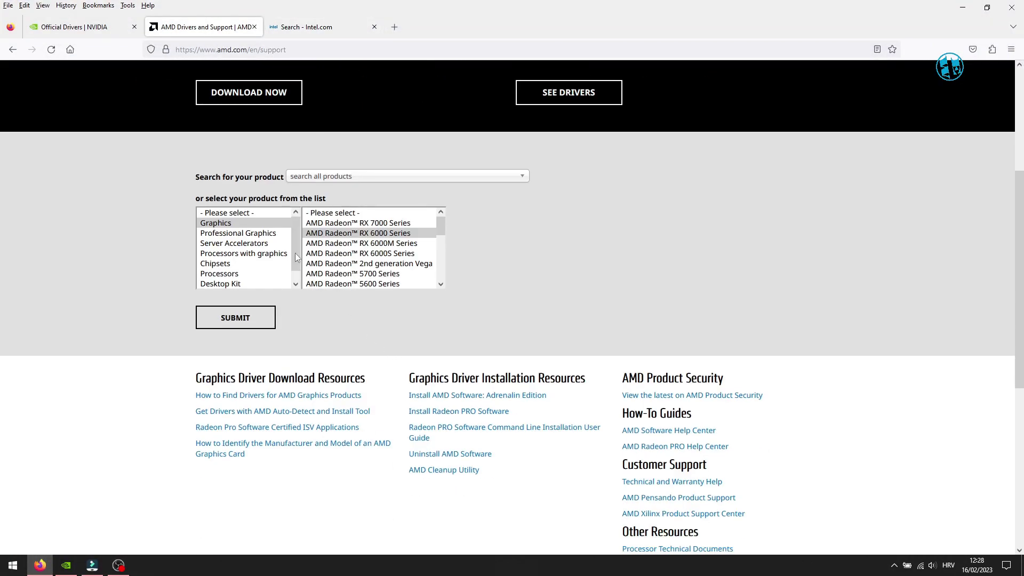
pyautogui.click(332, 177)
pyautogui.click(335, 247)
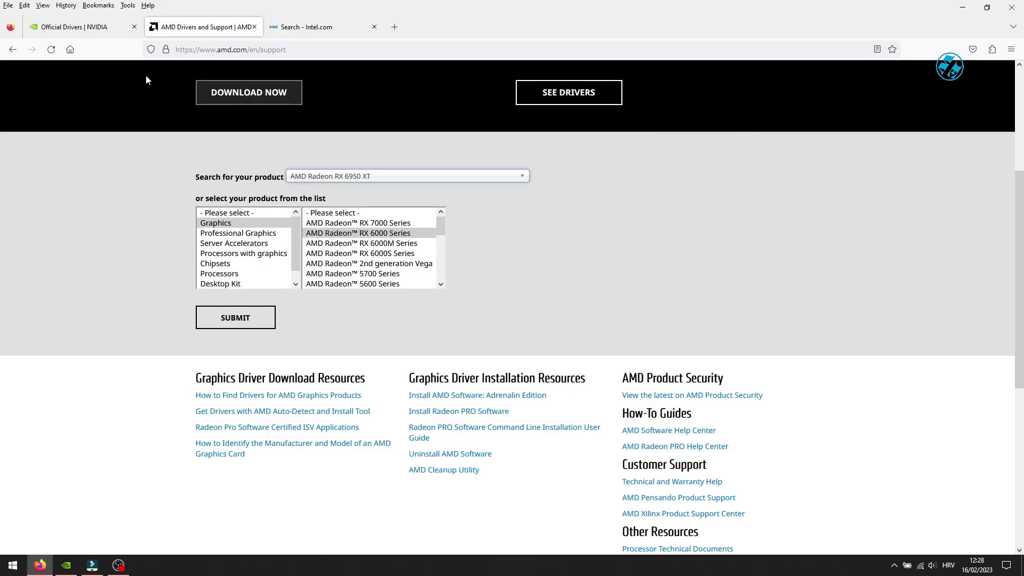
pyautogui.click(74, 26)
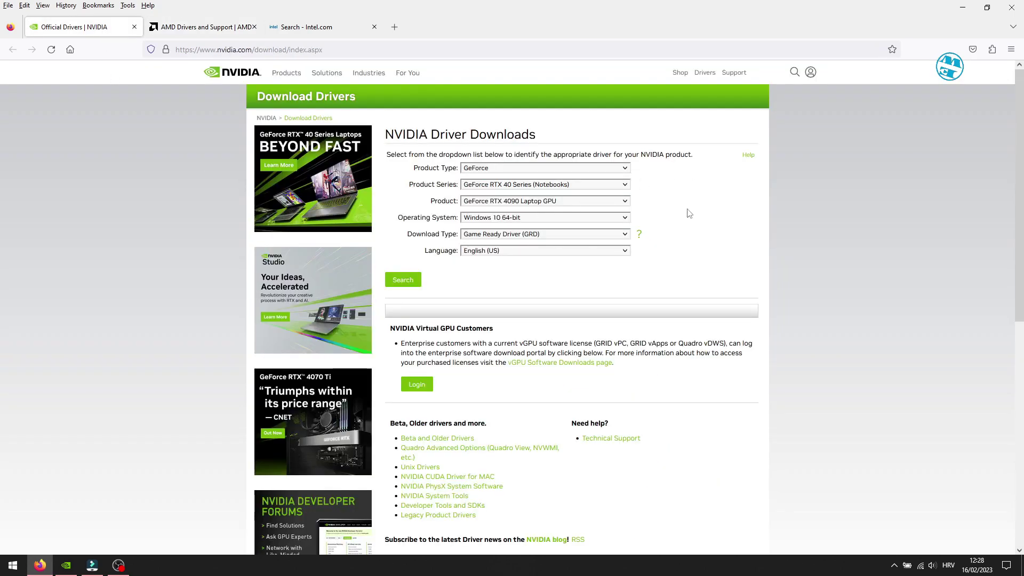
pyautogui.click(69, 565)
# Confirm Game Ready Driver 528.49 is the latest on GeForce Experience's Drivers page, then close it.
pyautogui.click(963, 5)
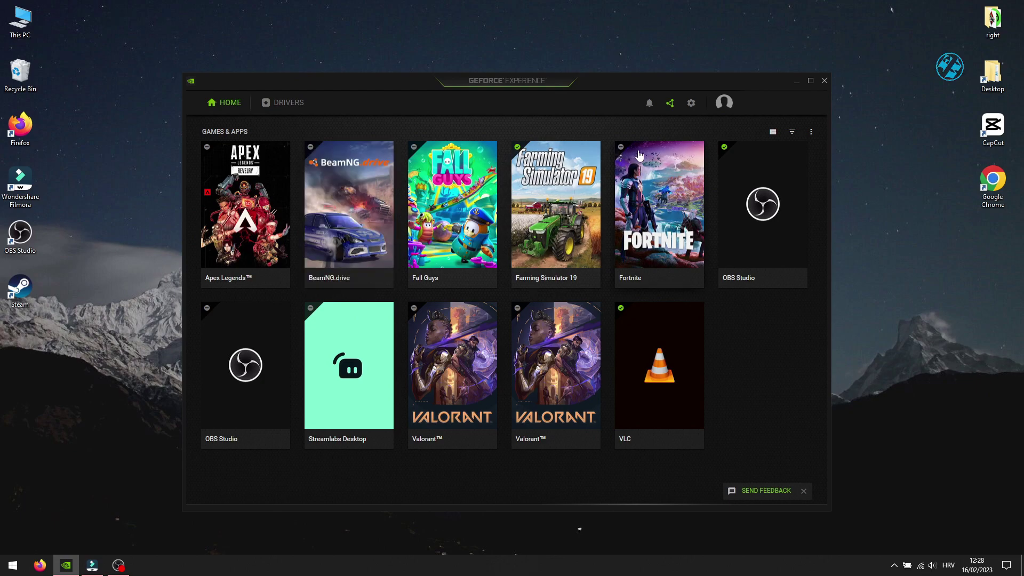
pyautogui.click(278, 103)
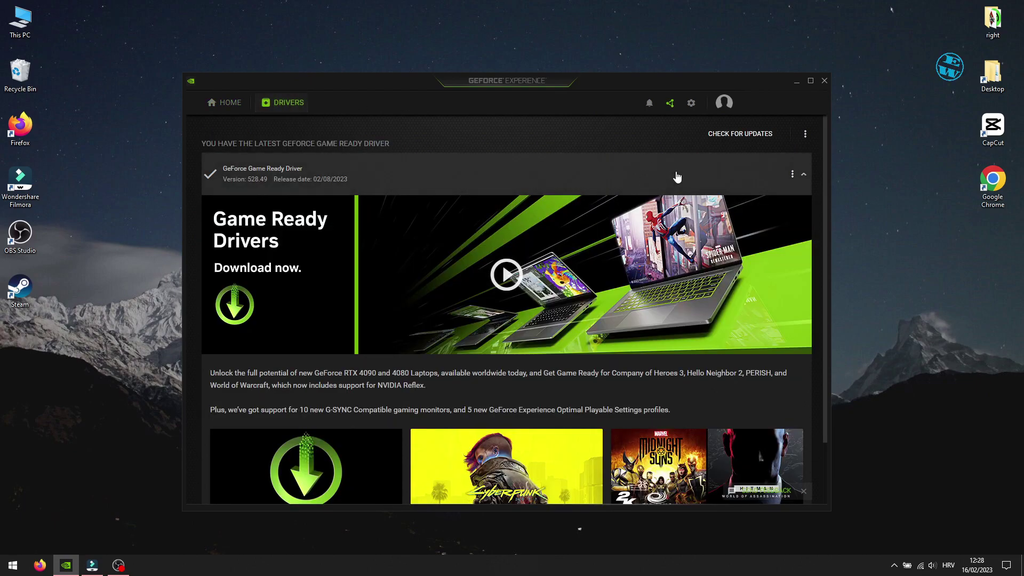
pyautogui.click(729, 143)
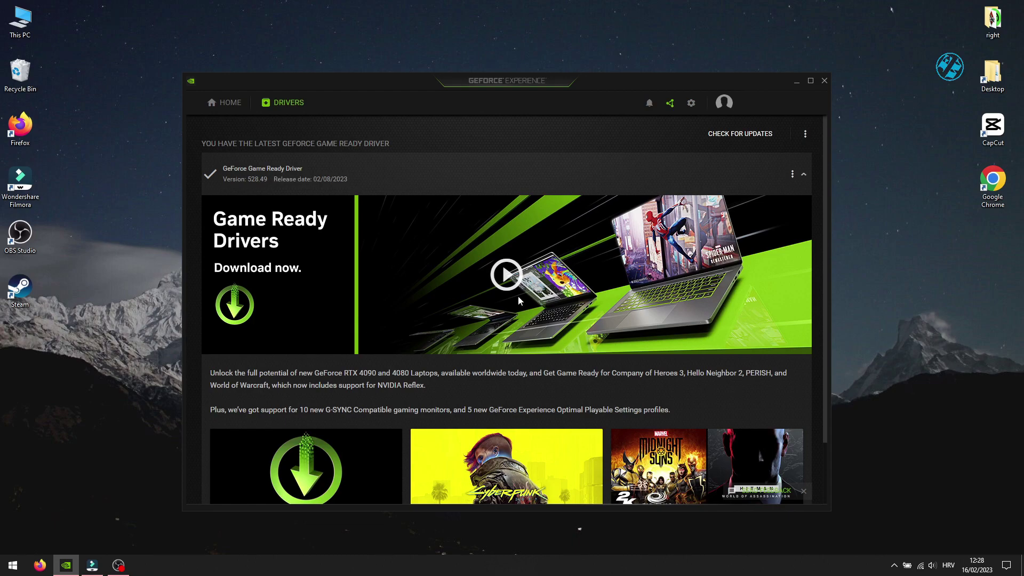
pyautogui.click(825, 82)
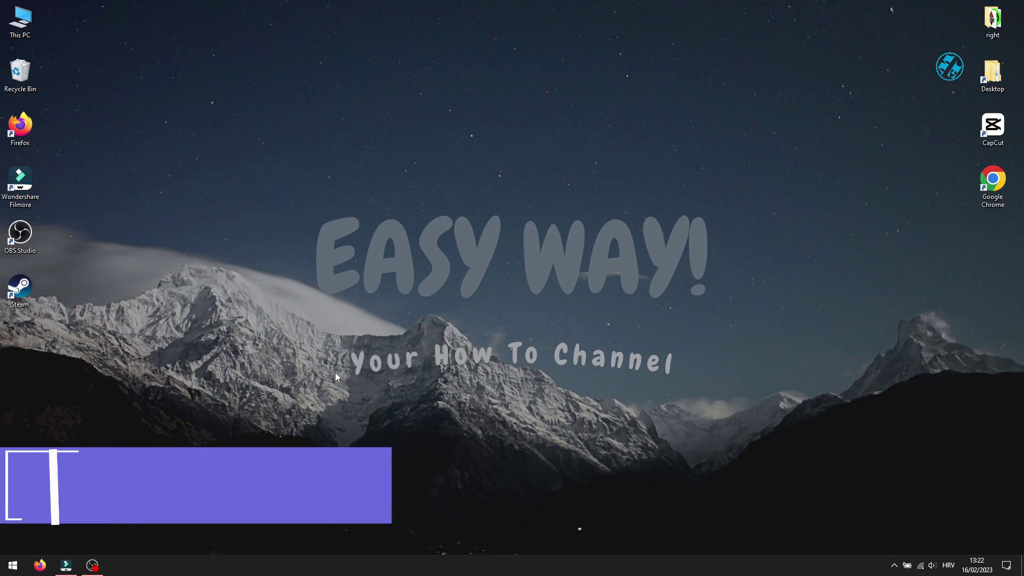
# Check for updates under Update & Security and install the three pending Windows updates.
pyautogui.click(13, 565)
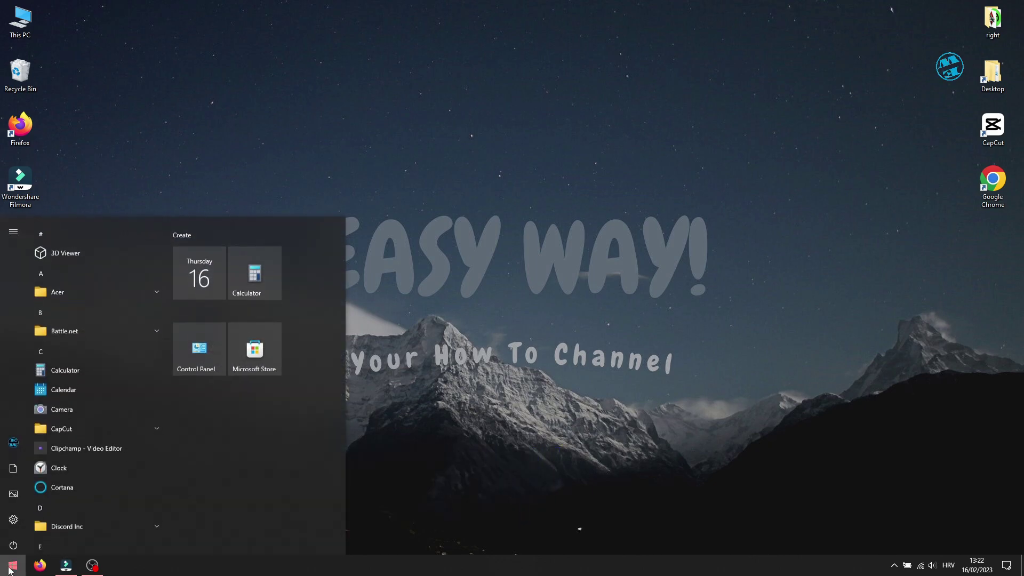
pyautogui.click(15, 521)
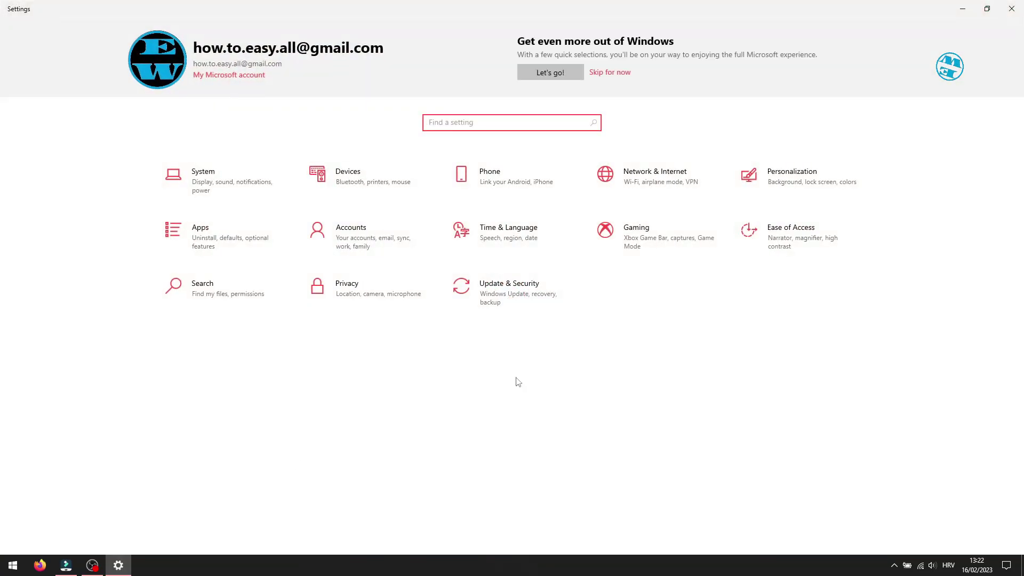
pyautogui.click(506, 290)
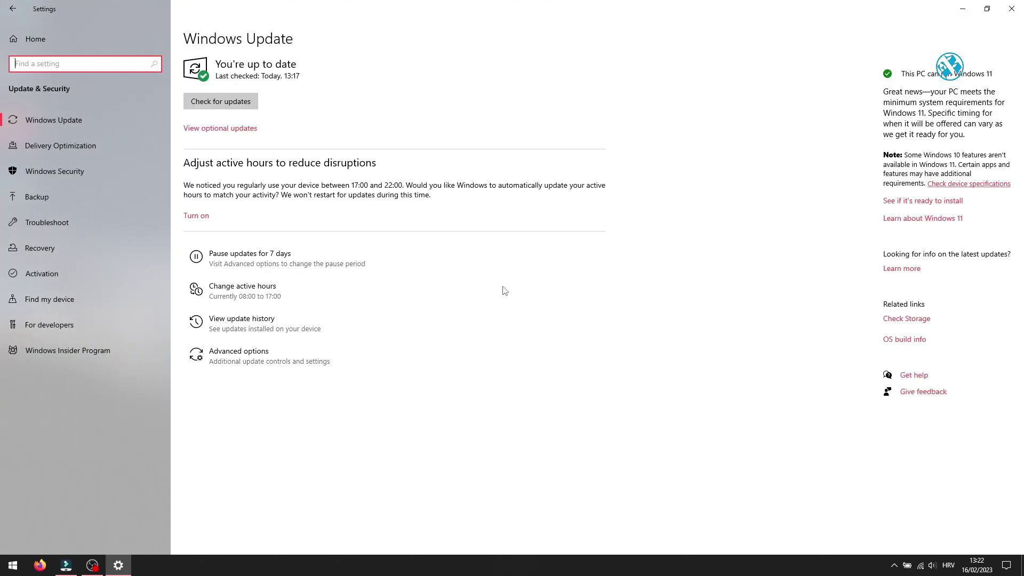
pyautogui.click(221, 101)
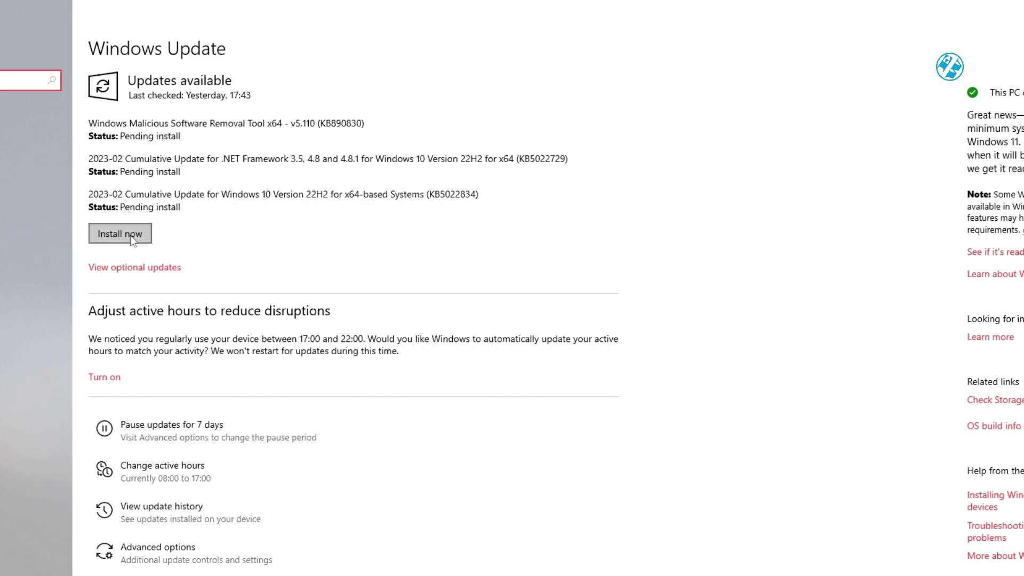
pyautogui.click(130, 235)
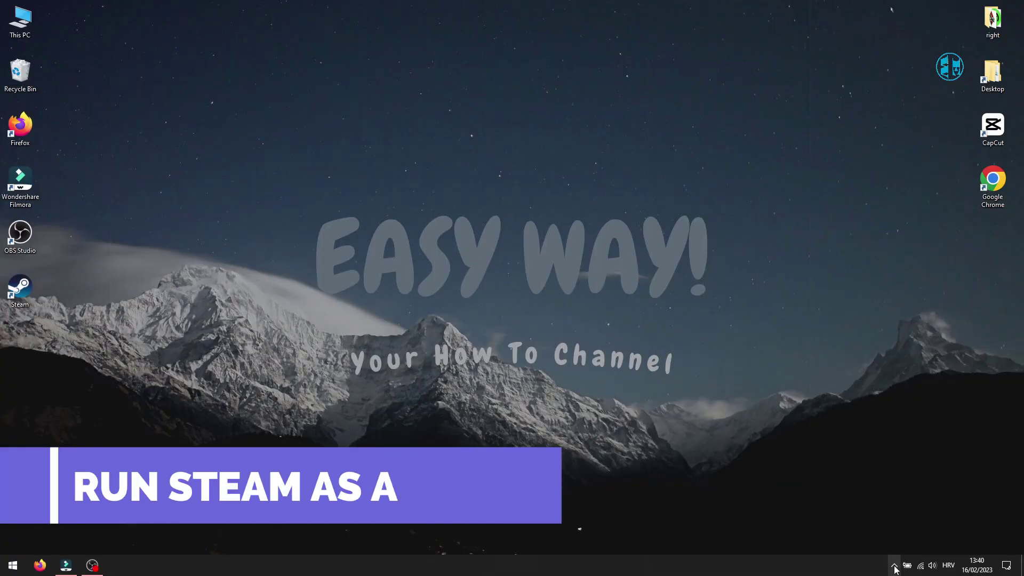
# Quit Steam completely from the system tray.
pyautogui.click(894, 565)
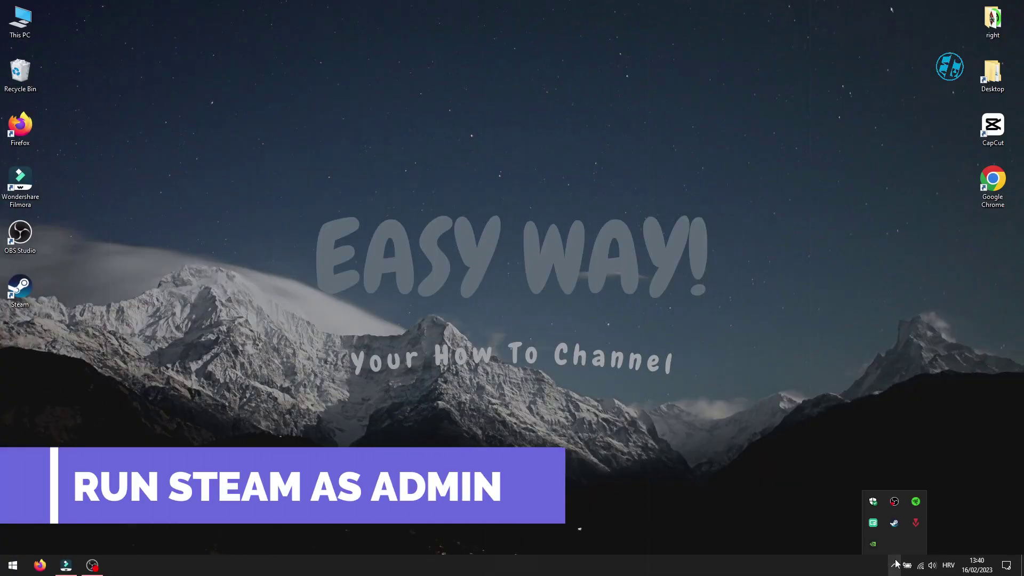
pyautogui.rightClick(892, 522)
pyautogui.click(903, 512)
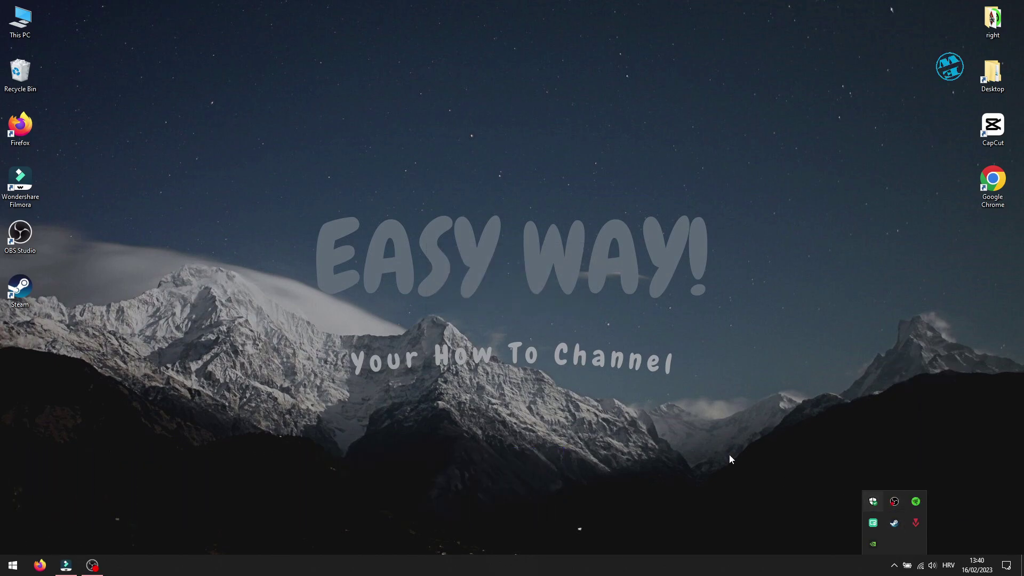
# Set the Steam desktop shortcut to always run as an administrator.
pyautogui.click(21, 286)
pyautogui.rightClick(21, 286)
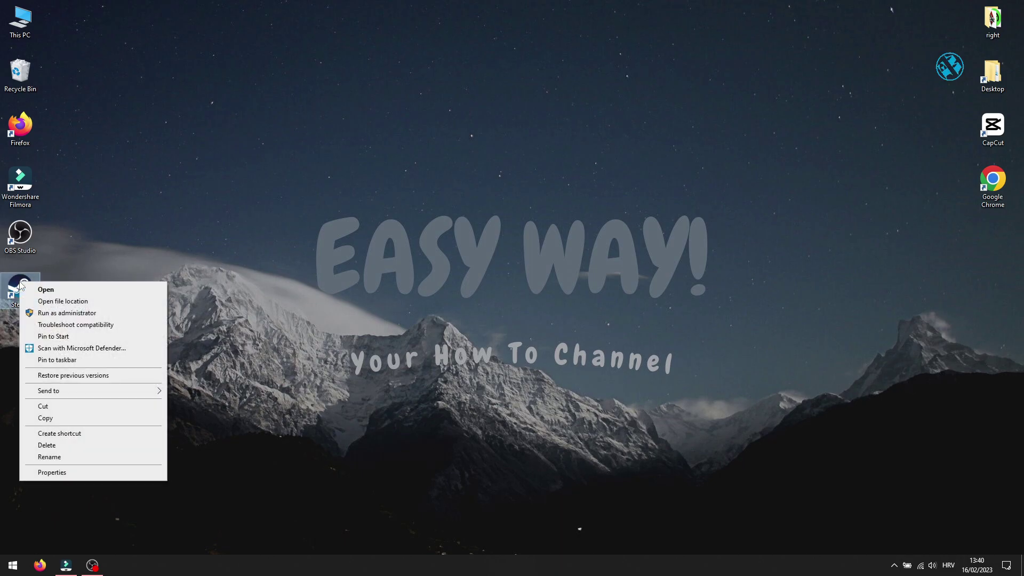
pyautogui.click(58, 473)
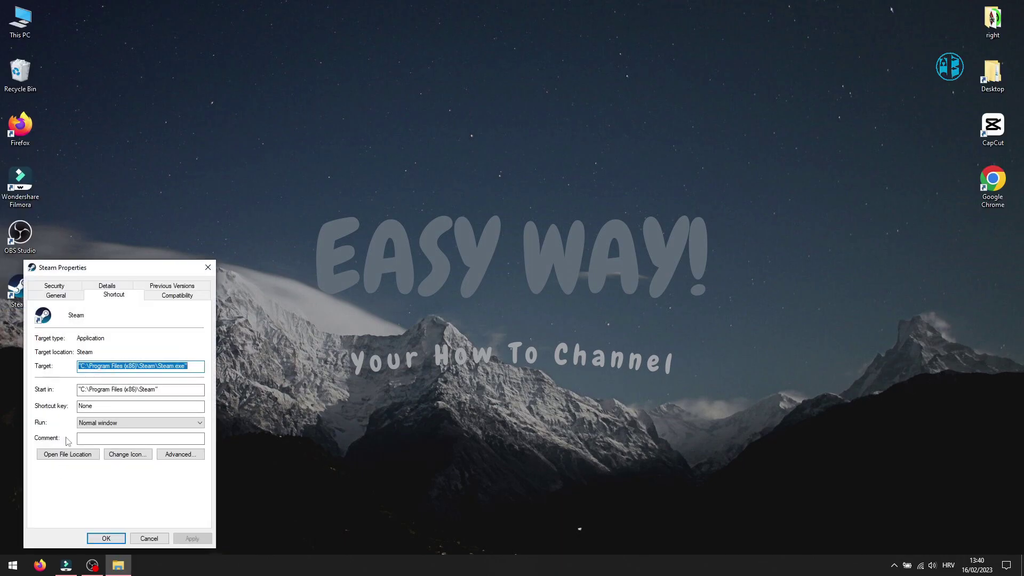
pyautogui.moveTo(113, 273); pyautogui.dragTo(438, 78)
pyautogui.click(496, 98)
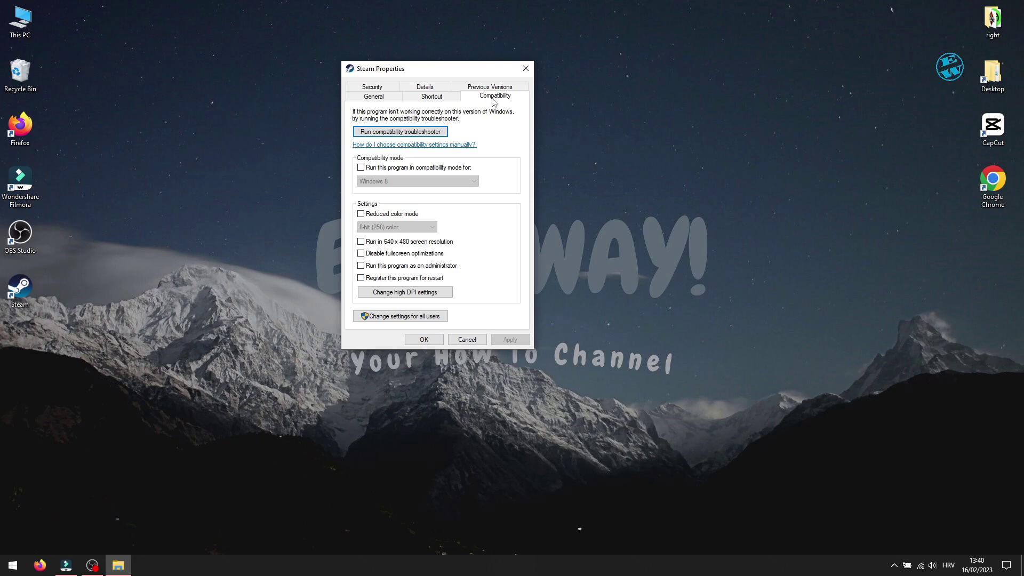
pyautogui.click(362, 265)
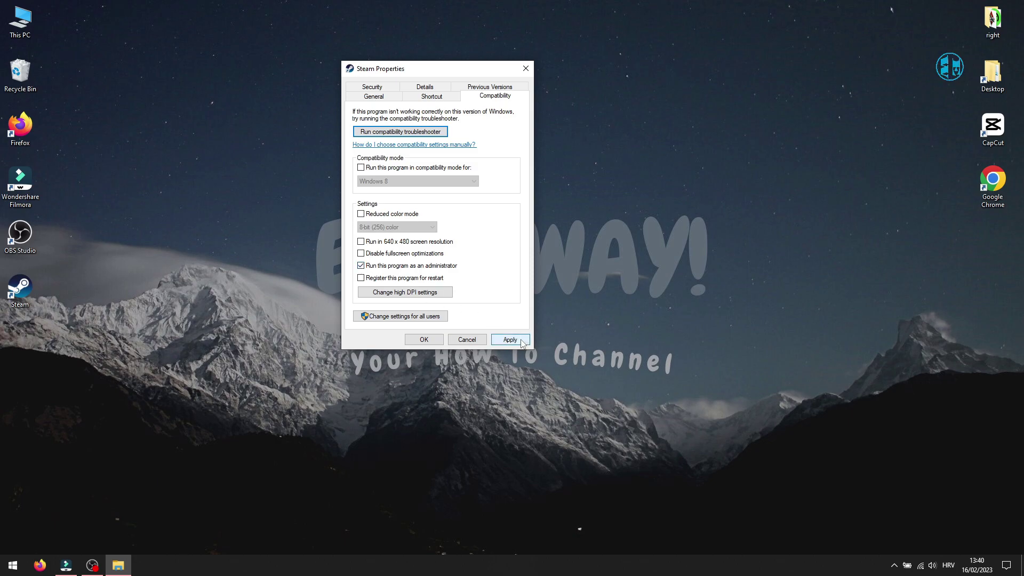
pyautogui.click(425, 339)
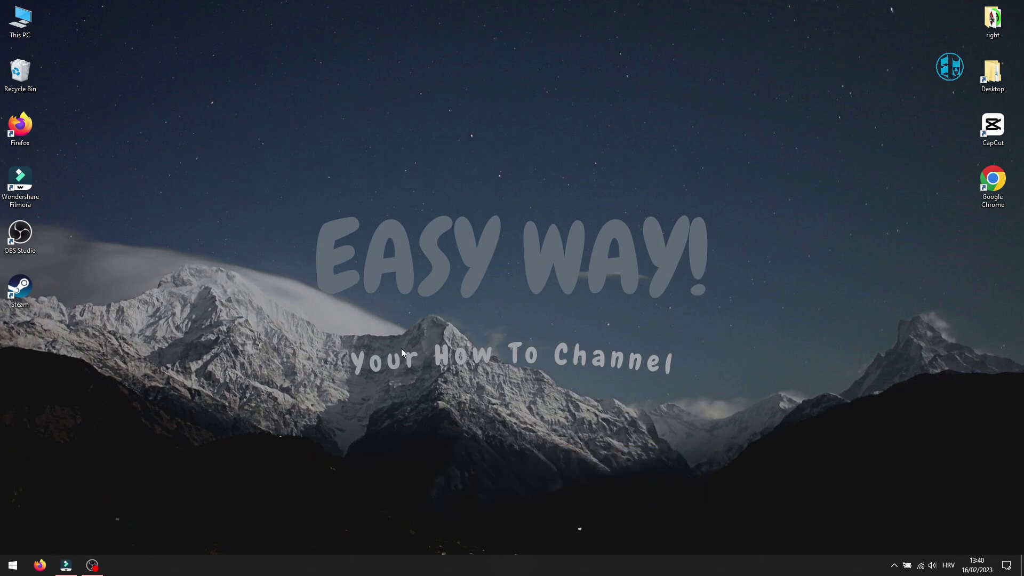
# Turn on hardware-accelerated GPU scheduling in Display > Graphics settings and browse for an app.
pyautogui.click(13, 564)
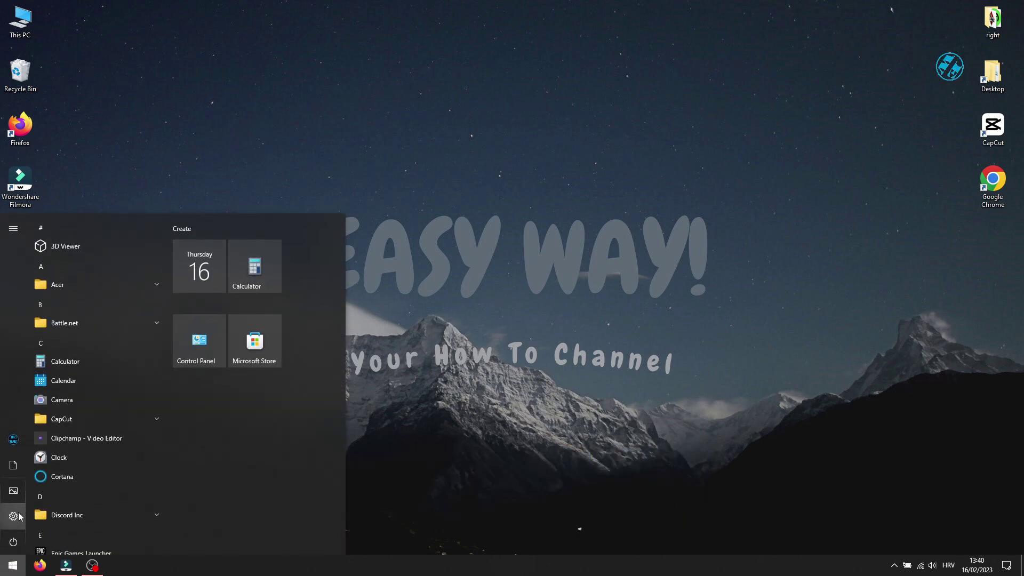
pyautogui.click(19, 516)
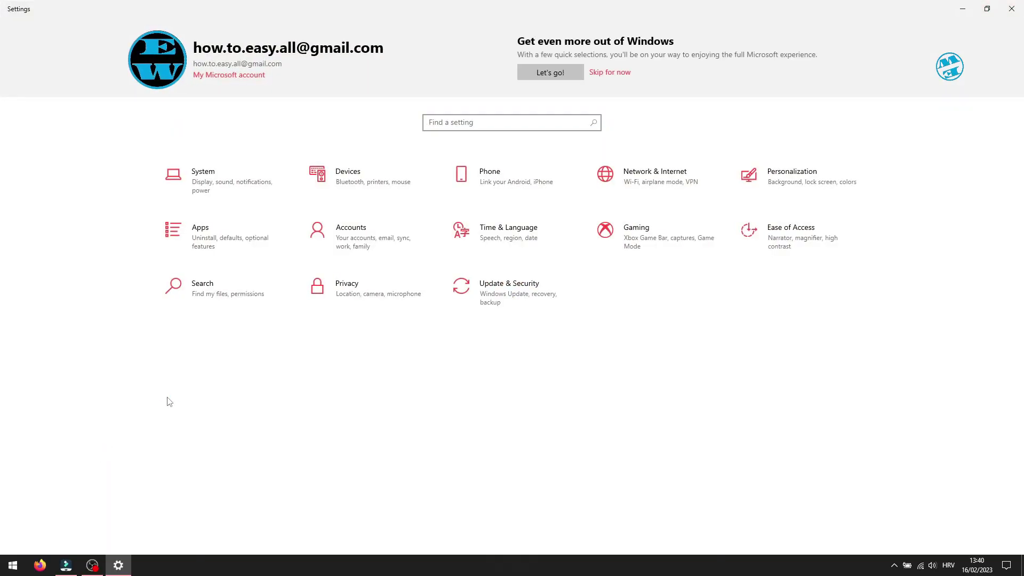
pyautogui.click(222, 183)
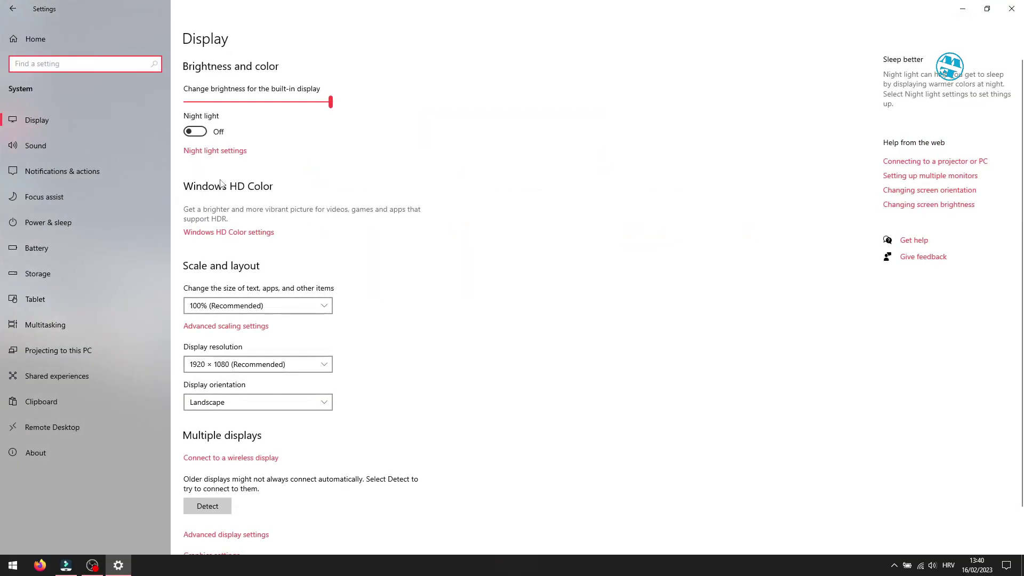
pyautogui.scroll(-2, 265, 370)
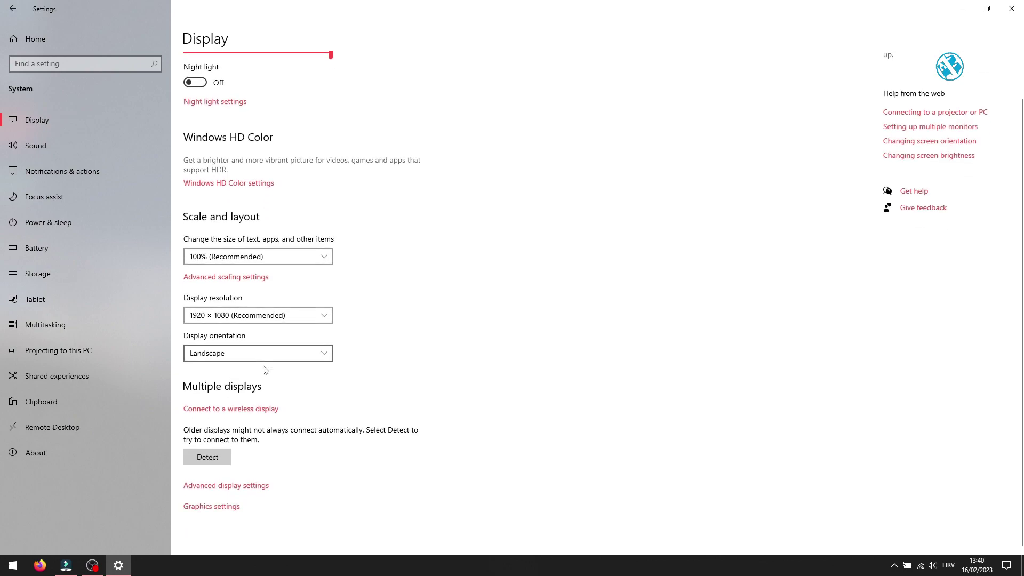
pyautogui.click(205, 506)
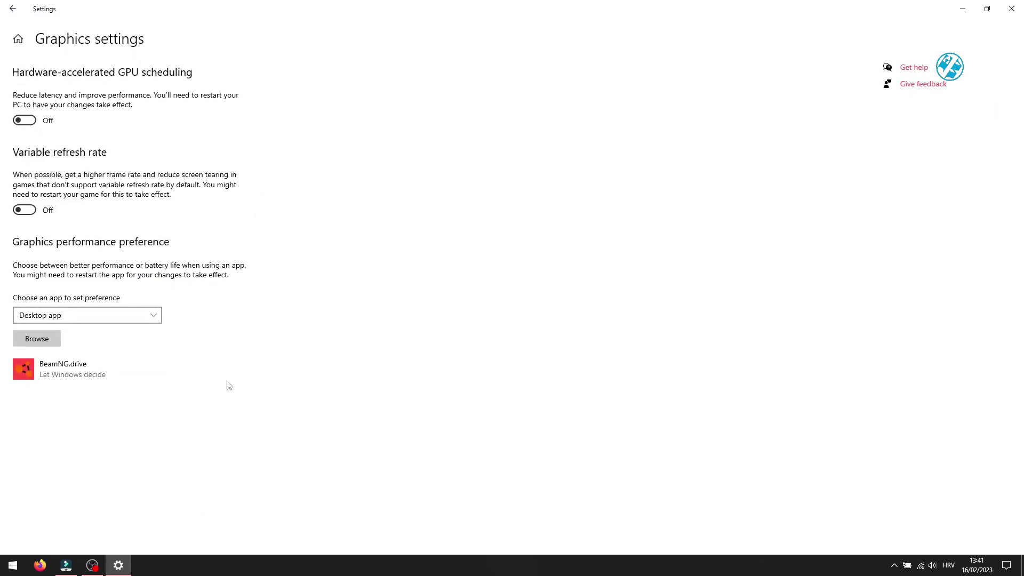
pyautogui.click(16, 121)
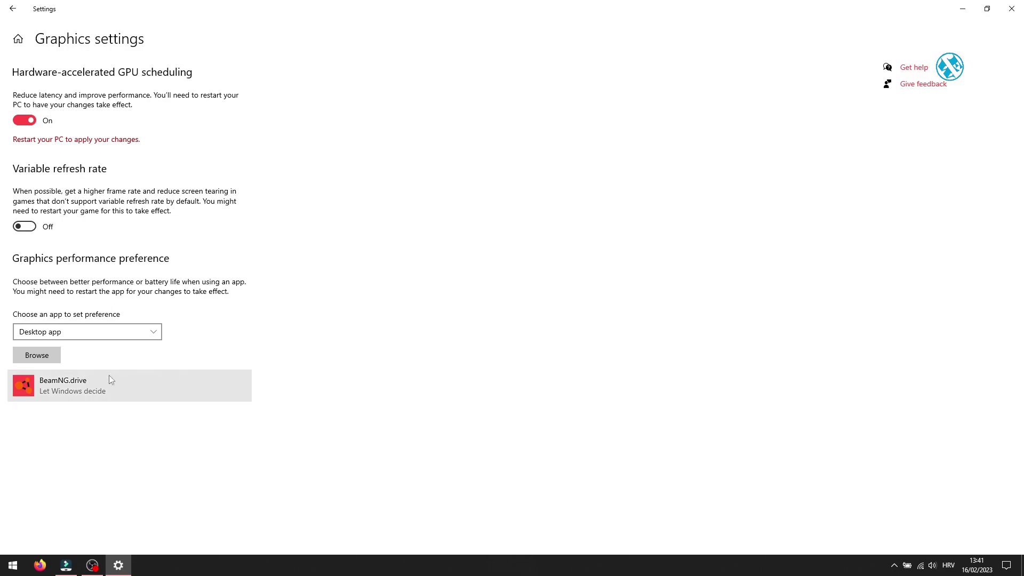
pyautogui.click(37, 355)
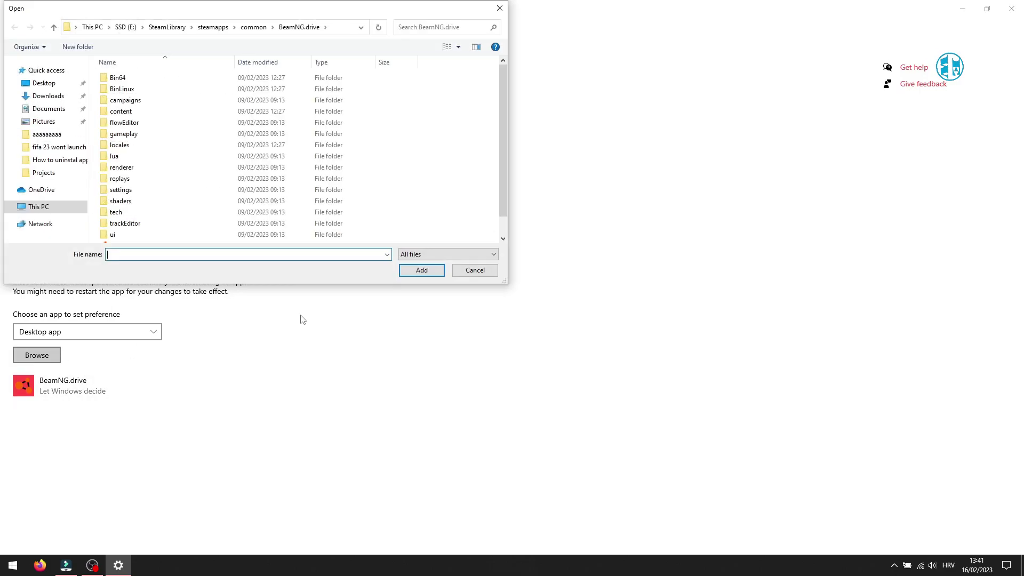
# Add r5apex from E:\SteamLibrary\steamapps\common\Apex Legends to the graphics preference list.
pyautogui.click(92, 27)
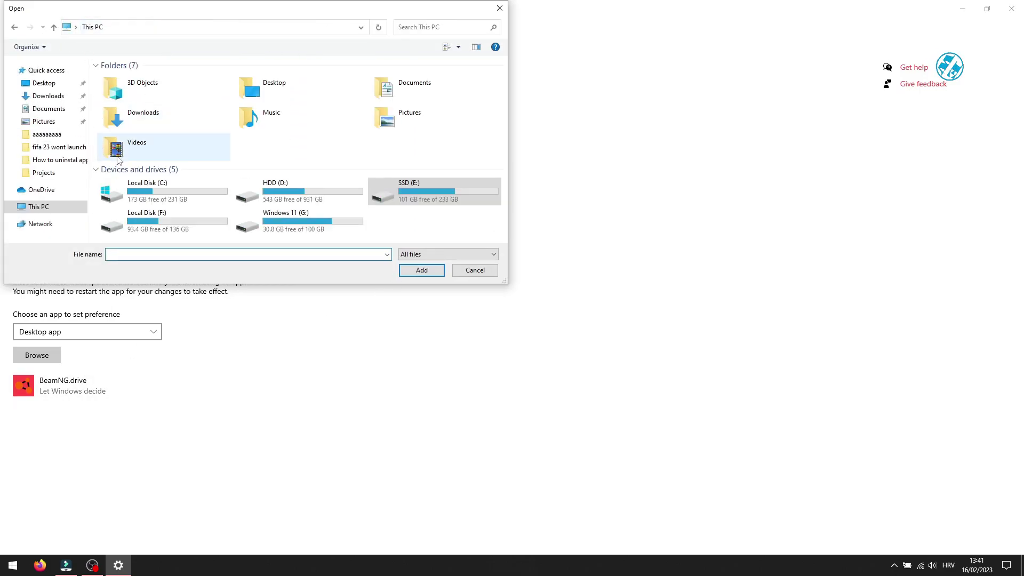
pyautogui.doubleClick(414, 190)
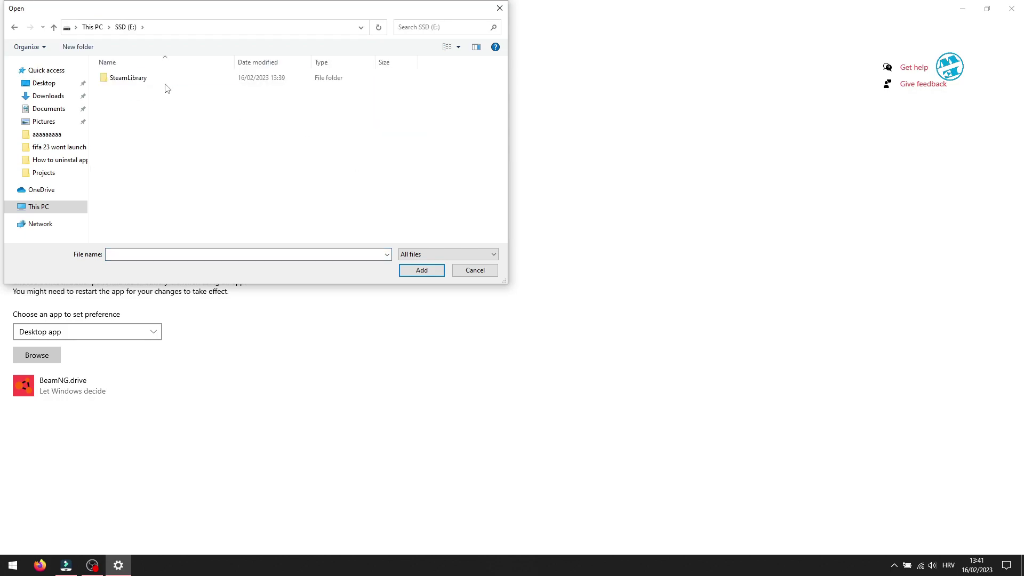
pyautogui.click(133, 81)
pyautogui.doubleClick(132, 79)
pyautogui.doubleClick(132, 79)
pyautogui.doubleClick(131, 79)
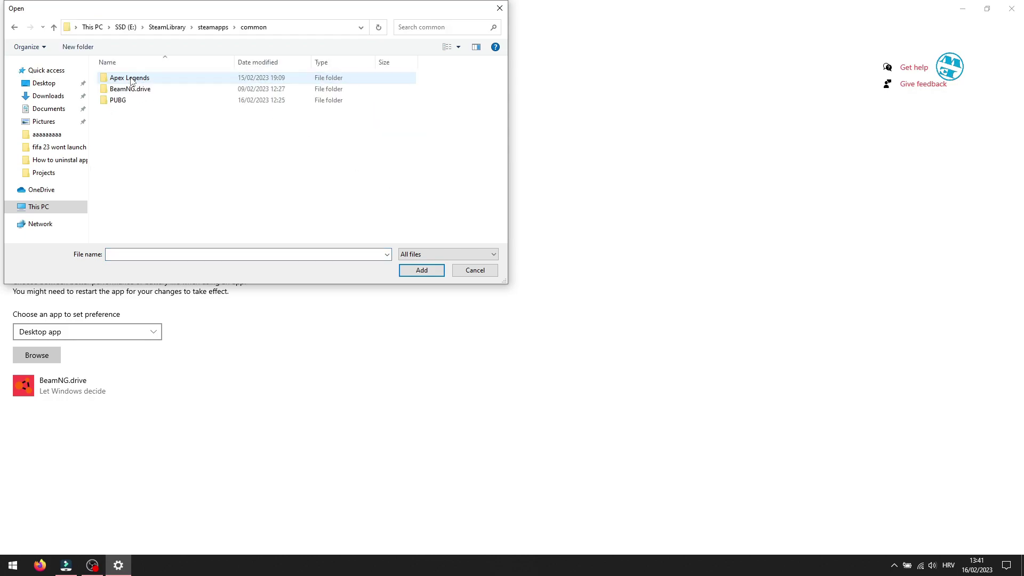
pyautogui.doubleClick(130, 79)
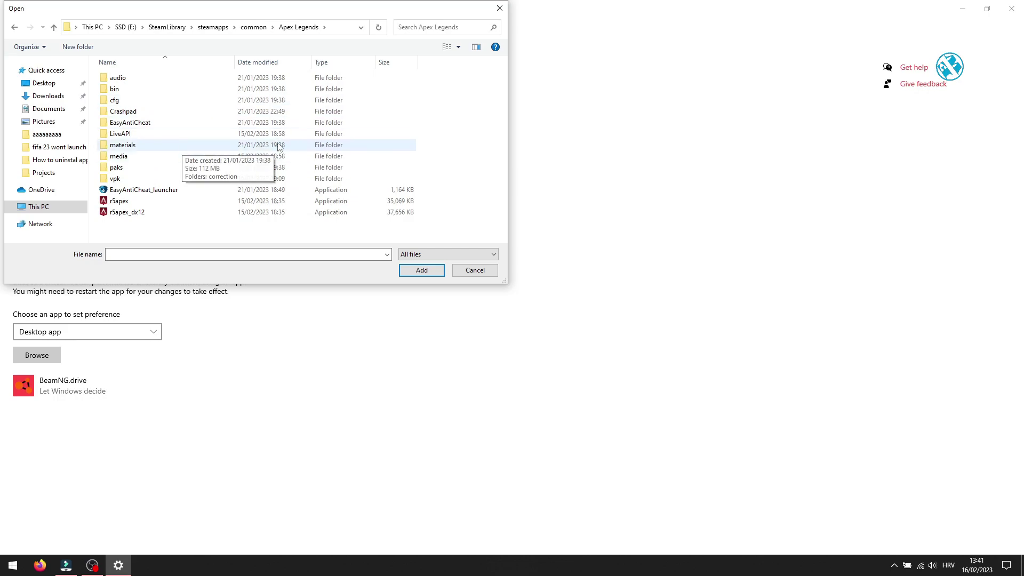
pyautogui.click(124, 202)
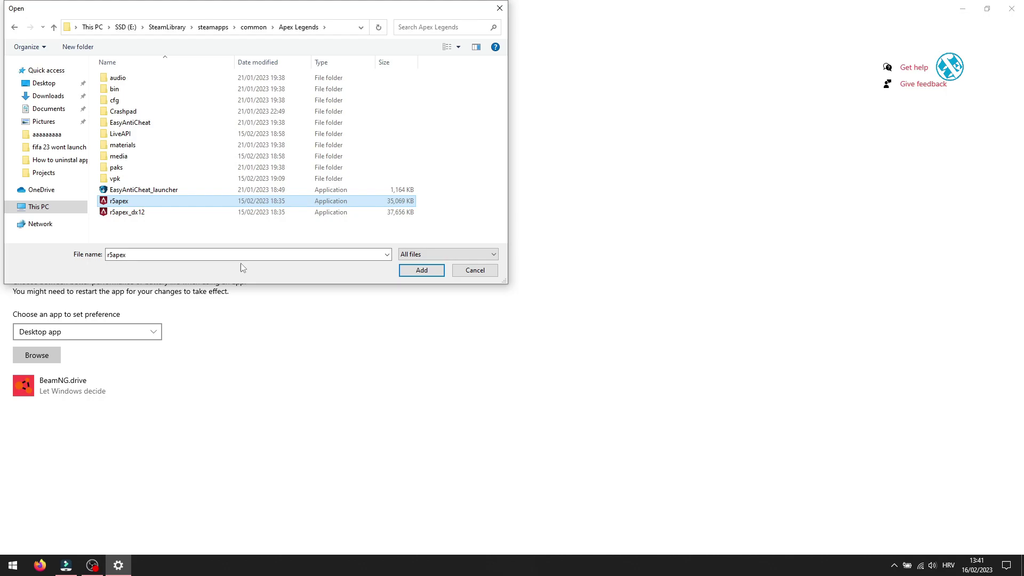
pyautogui.click(420, 271)
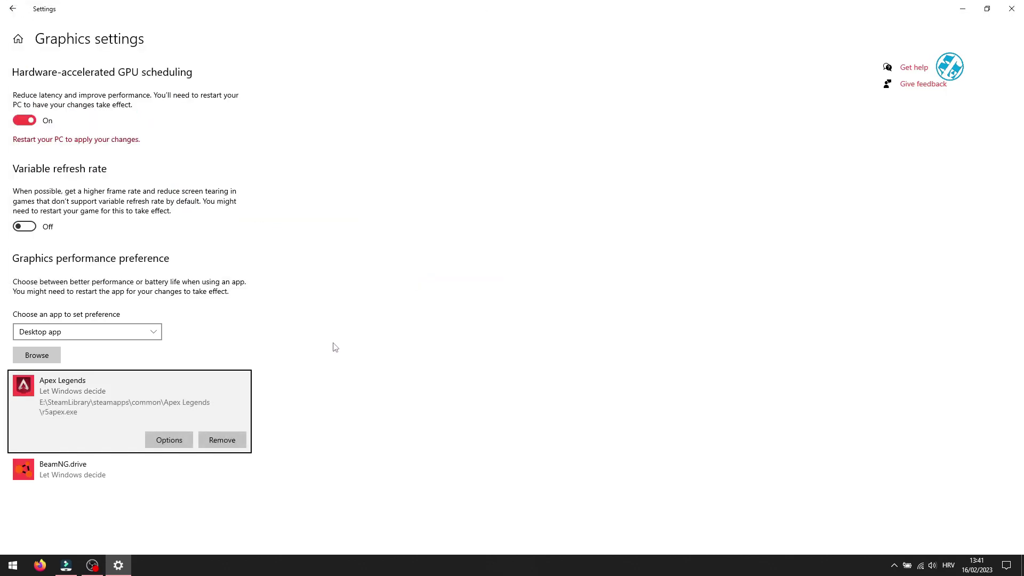
# Set Apex Legends' graphics preference to High performance and save.
pyautogui.click(159, 439)
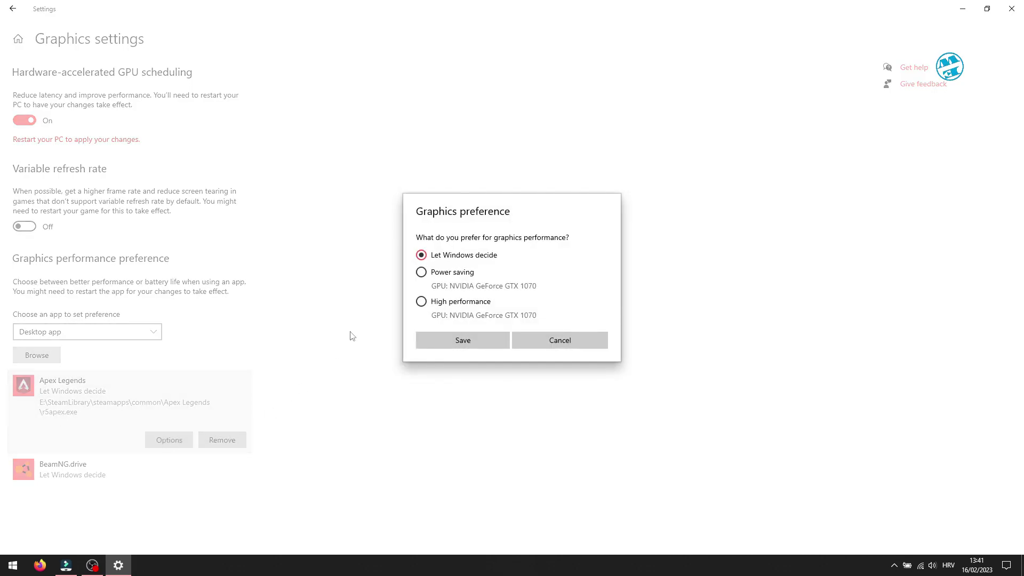
pyautogui.click(422, 303)
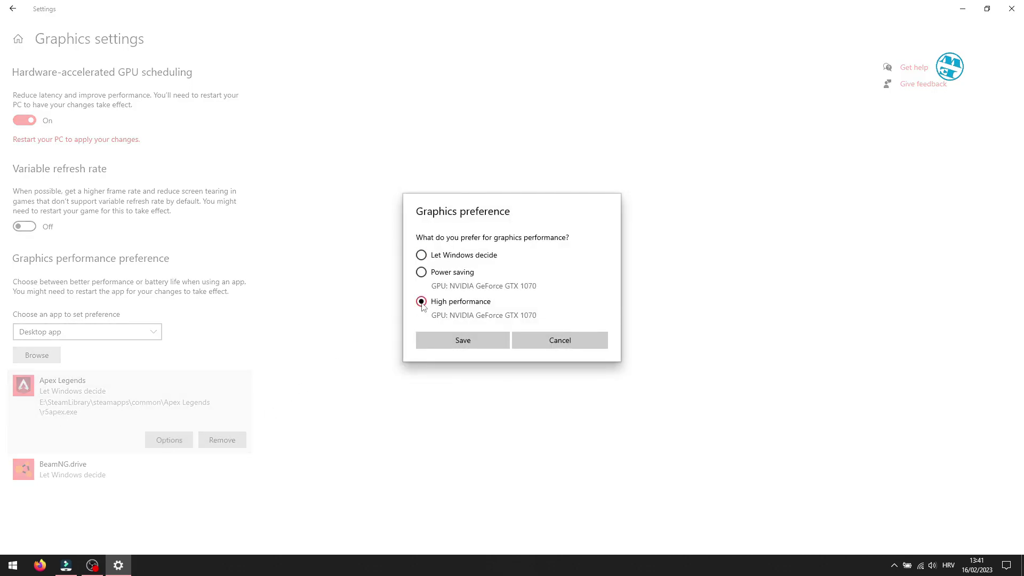
pyautogui.click(460, 347)
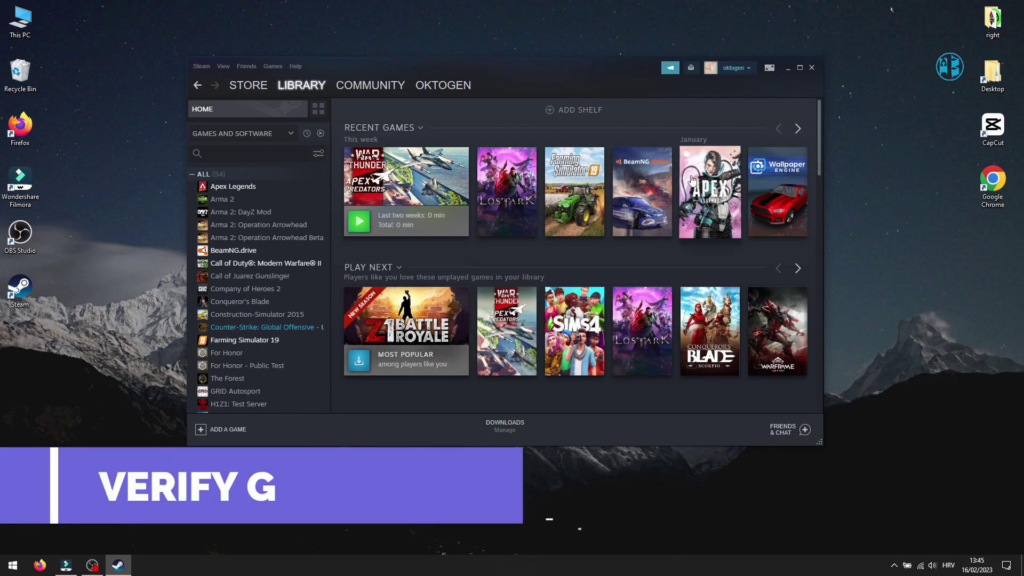
# Show Apex Legends' Local Files properties in Steam, 58.8 GB on SSD (E:).
pyautogui.moveTo(361, 87)
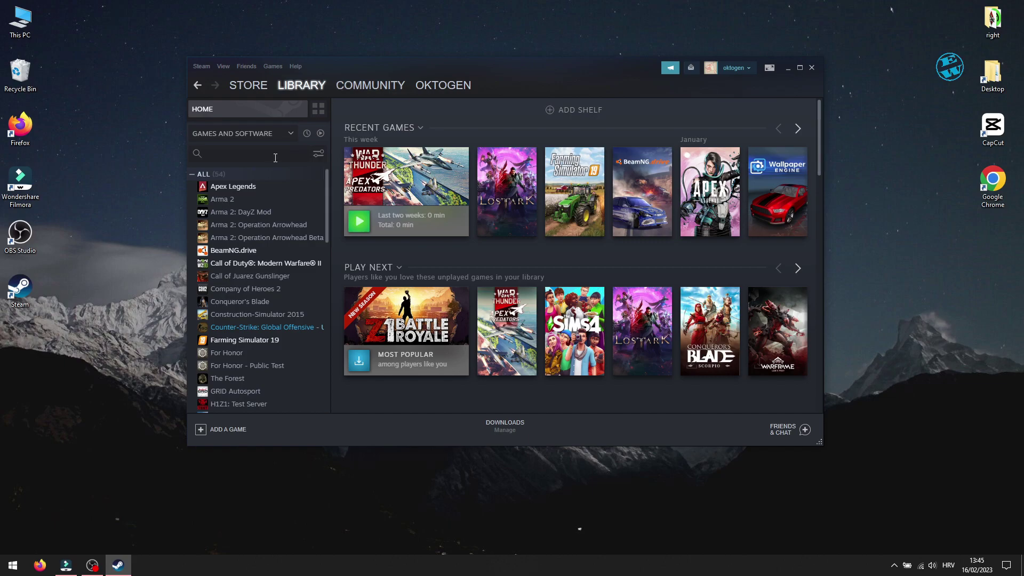
pyautogui.rightClick(238, 186)
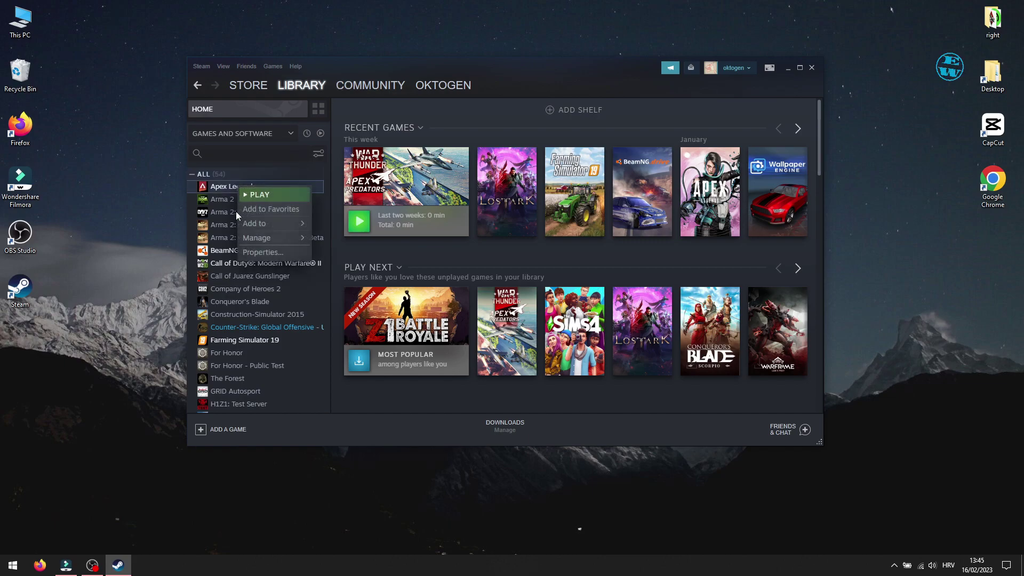
pyautogui.click(263, 254)
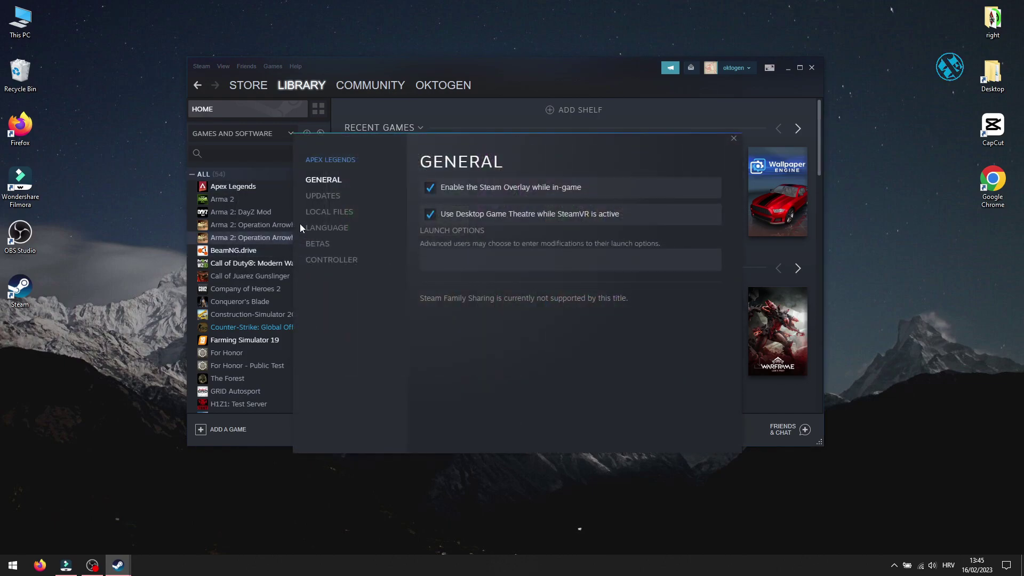
pyautogui.click(323, 213)
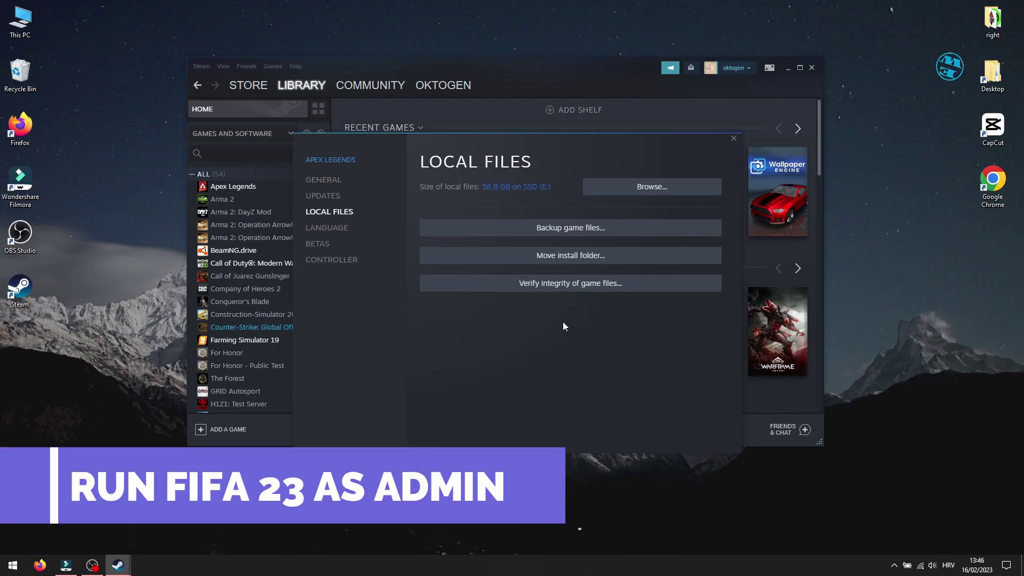
# Open the Apex Legends install folder from Steam and select r5apex in File Explorer.
pyautogui.click(647, 190)
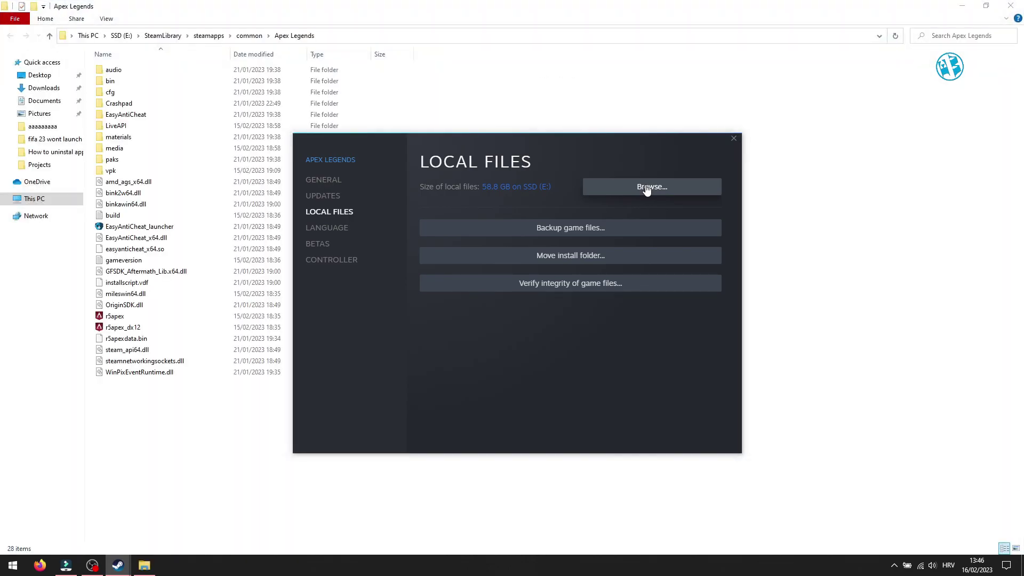
pyautogui.click(735, 138)
pyautogui.click(788, 68)
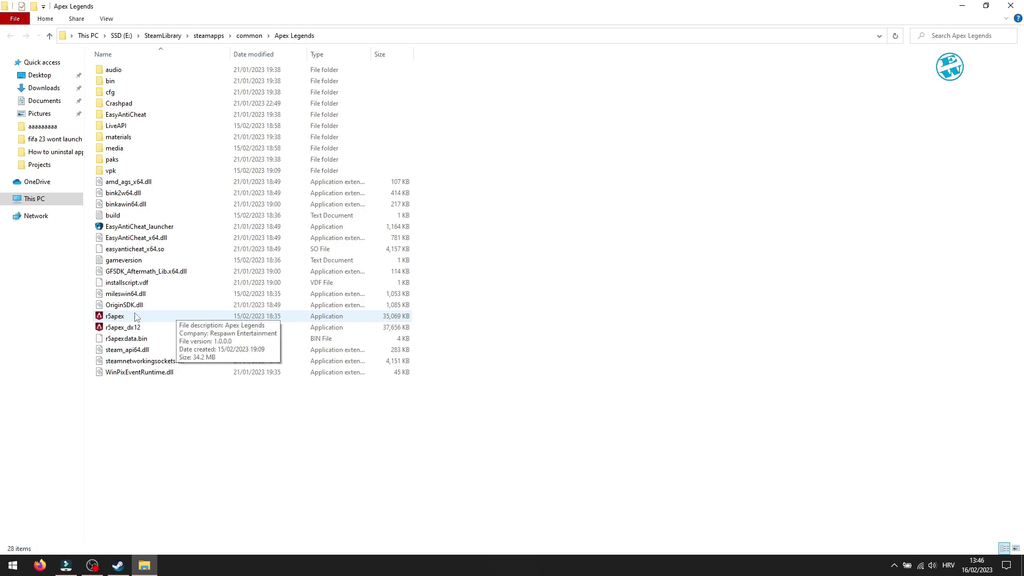
pyautogui.click(117, 318)
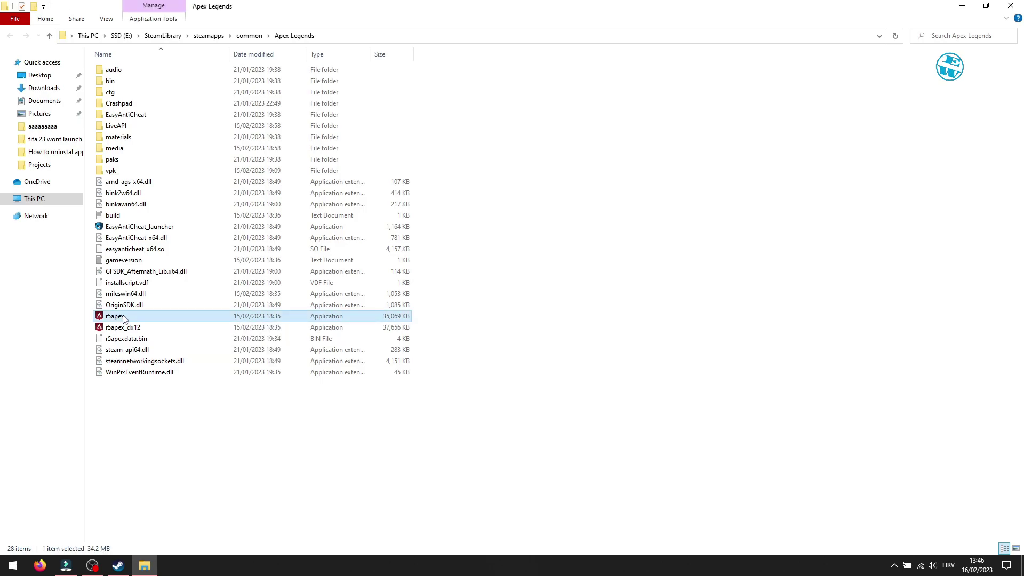
# Set r5apex to run as administrator with fullscreen optimizations disabled, and apply.
pyautogui.rightClick(169, 317)
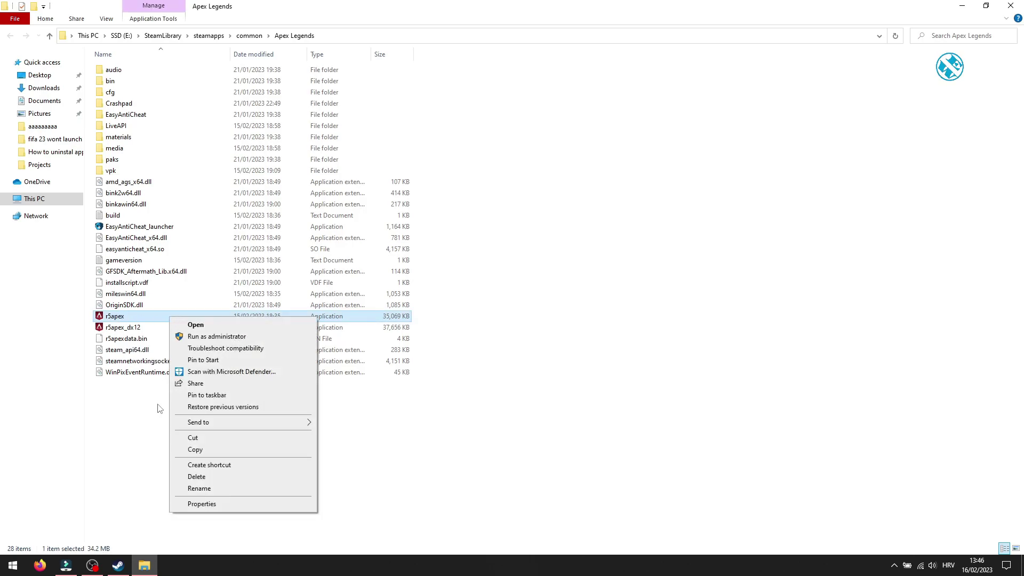
pyautogui.click(197, 504)
pyautogui.moveTo(293, 252); pyautogui.dragTo(503, 103)
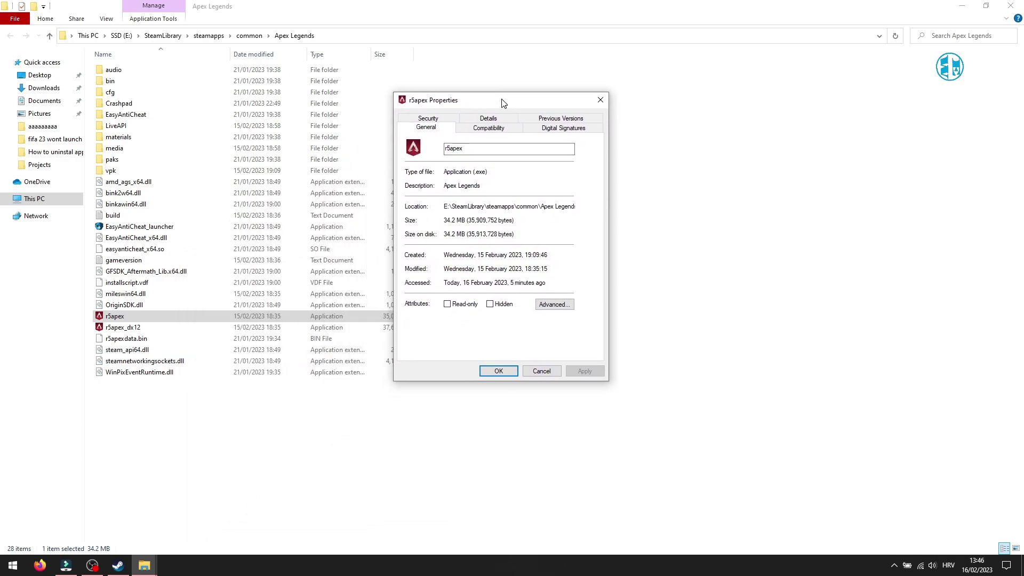
pyautogui.click(491, 130)
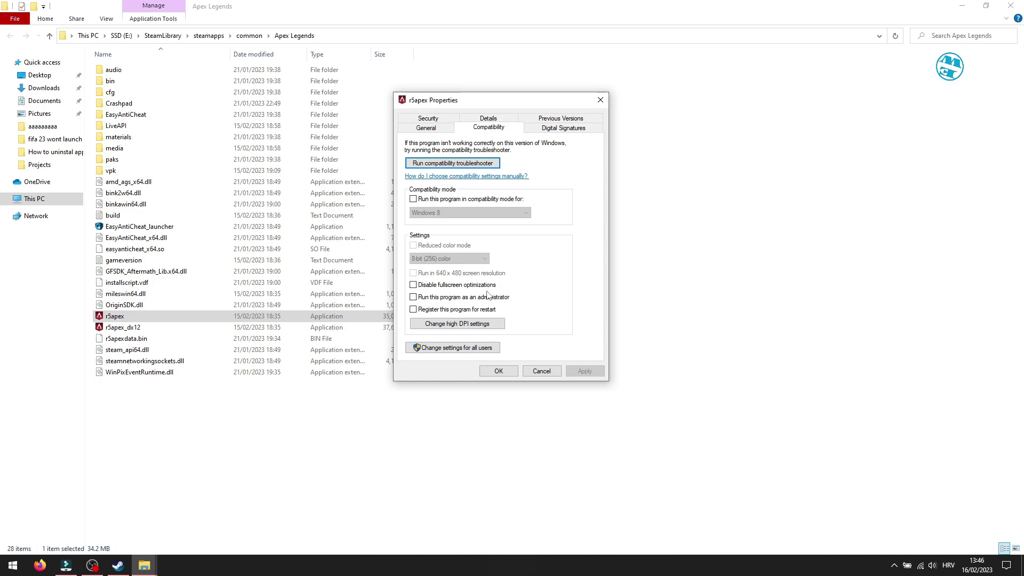
pyautogui.click(422, 302)
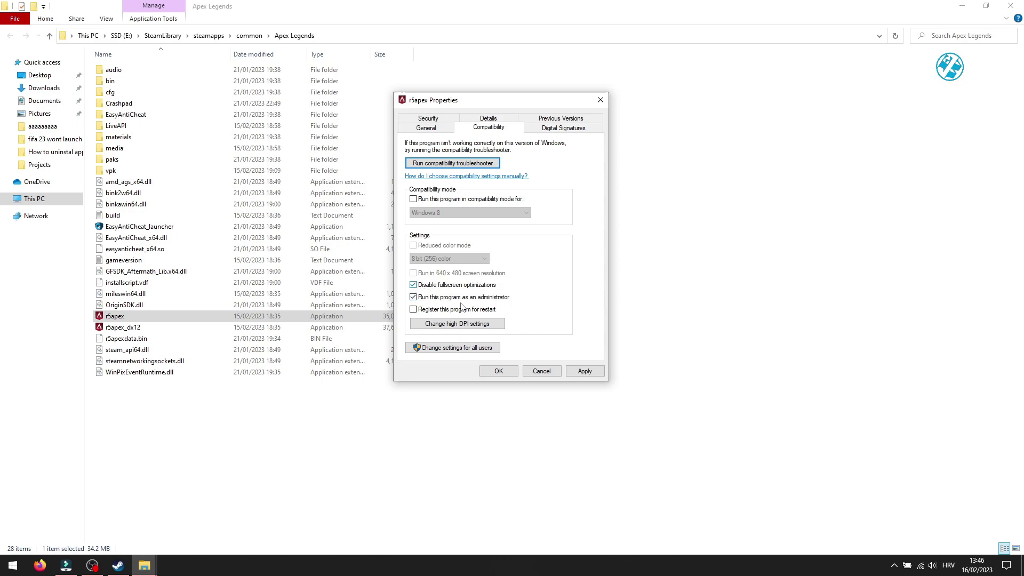
pyautogui.click(585, 371)
pyautogui.click(498, 372)
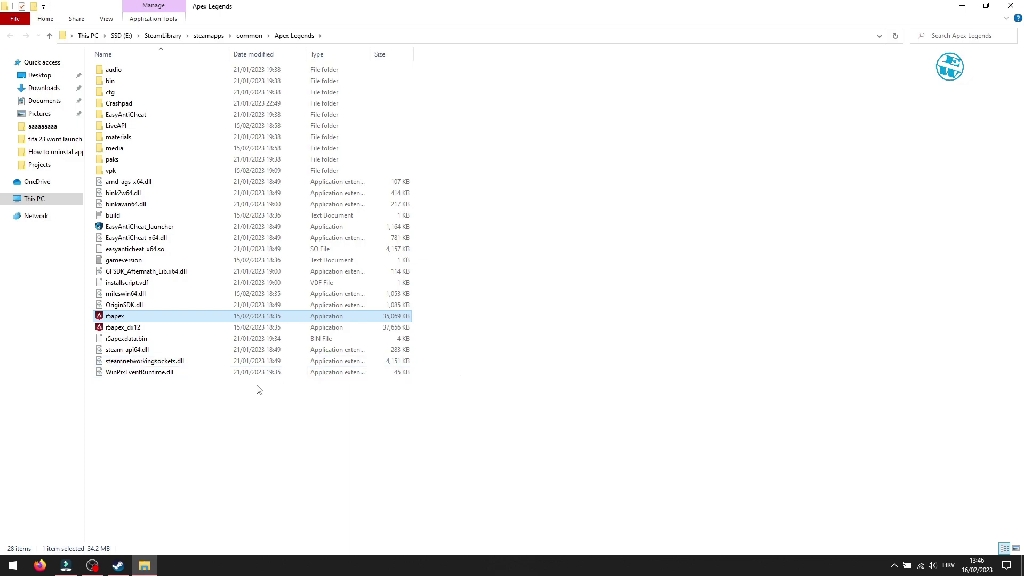
# Open the Properties window of the r5apex file in File Explorer.
pyautogui.click(302, 446)
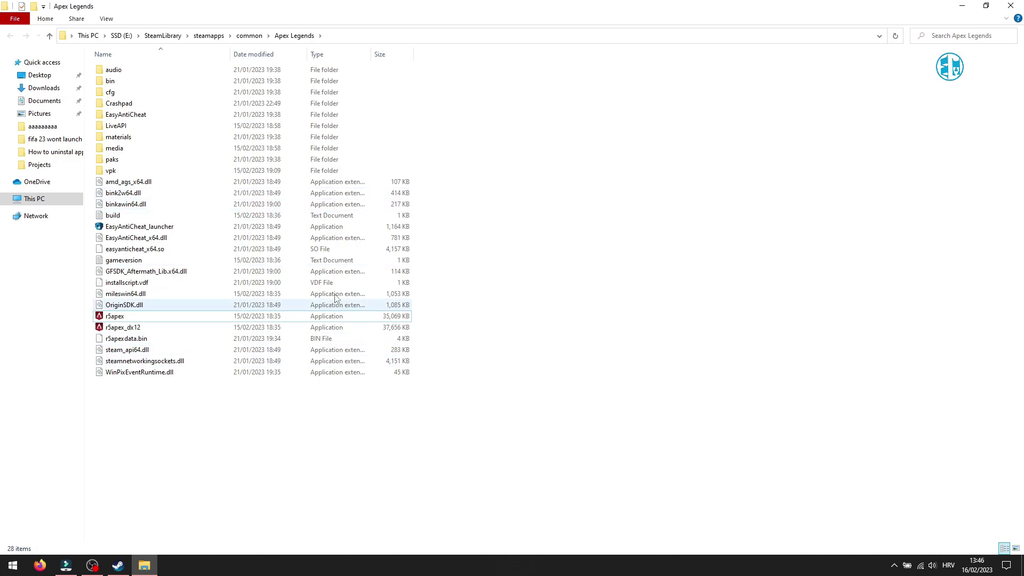
pyautogui.rightClick(127, 316)
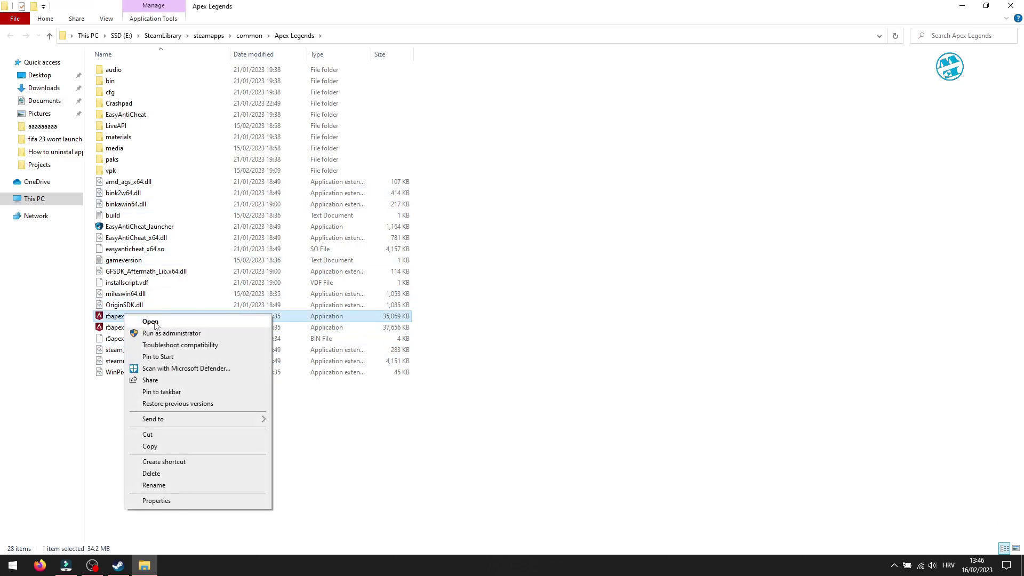
pyautogui.click(344, 433)
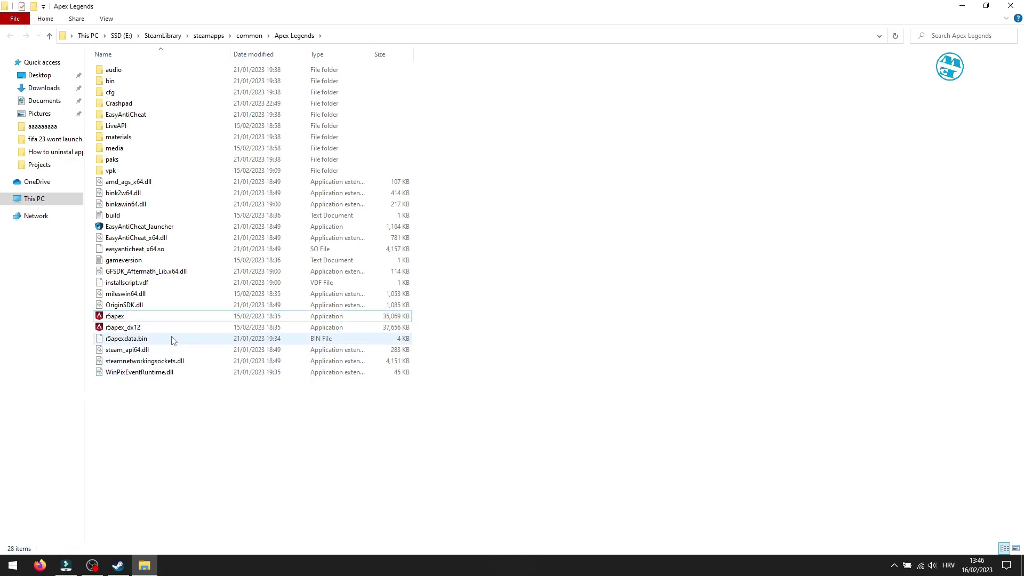
pyautogui.rightClick(116, 317)
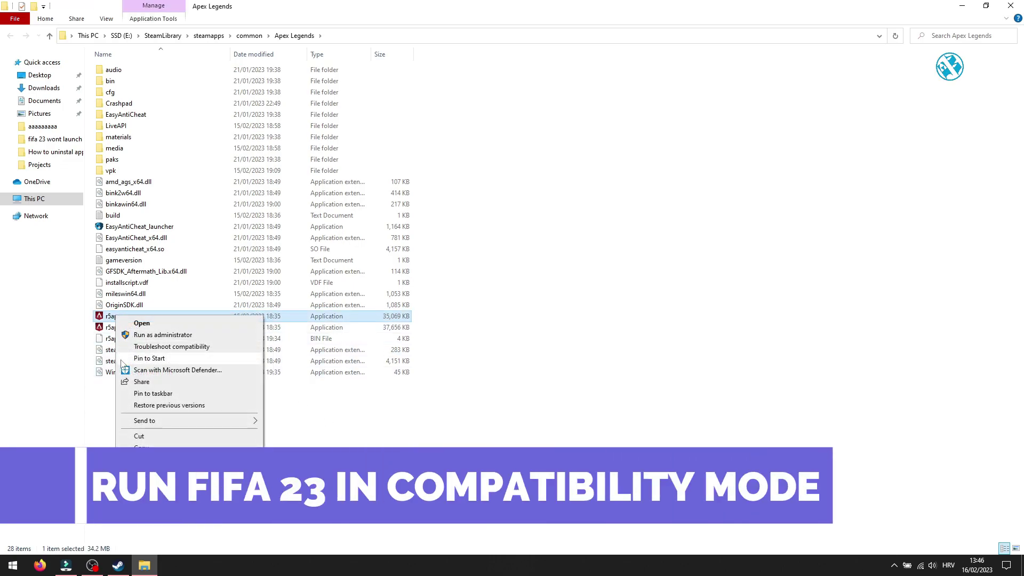
pyautogui.click(154, 502)
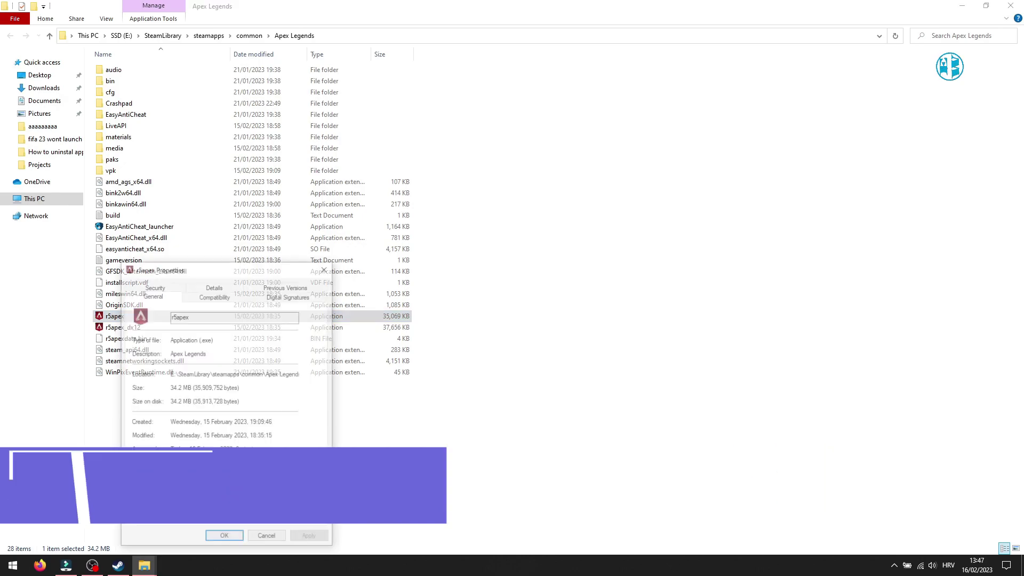
# Turn on Windows 8 compatibility mode for r5apex and save the settings with Apply and OK.
pyautogui.click(216, 298)
pyautogui.moveTo(227, 268); pyautogui.dragTo(539, 108)
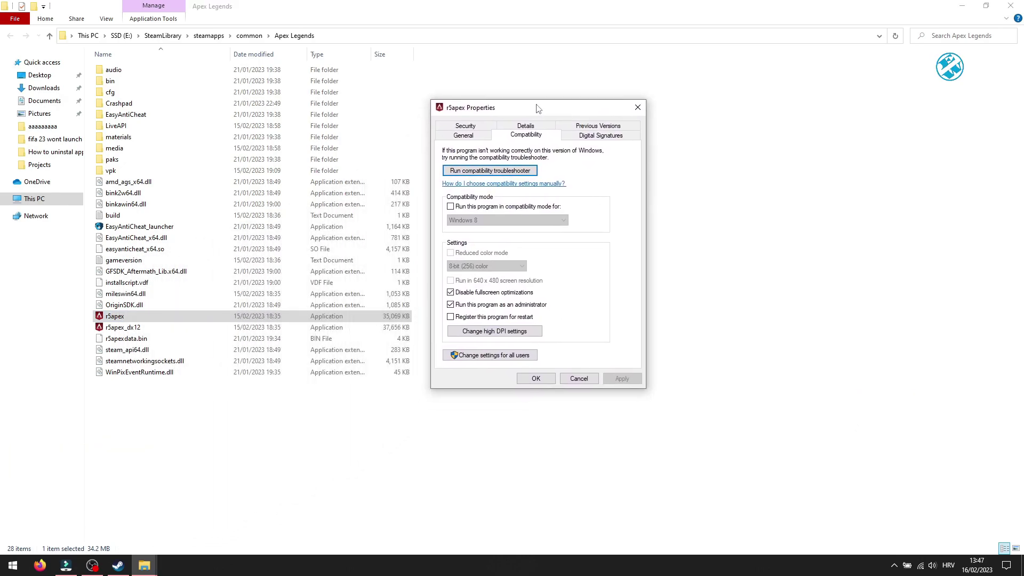
pyautogui.click(452, 208)
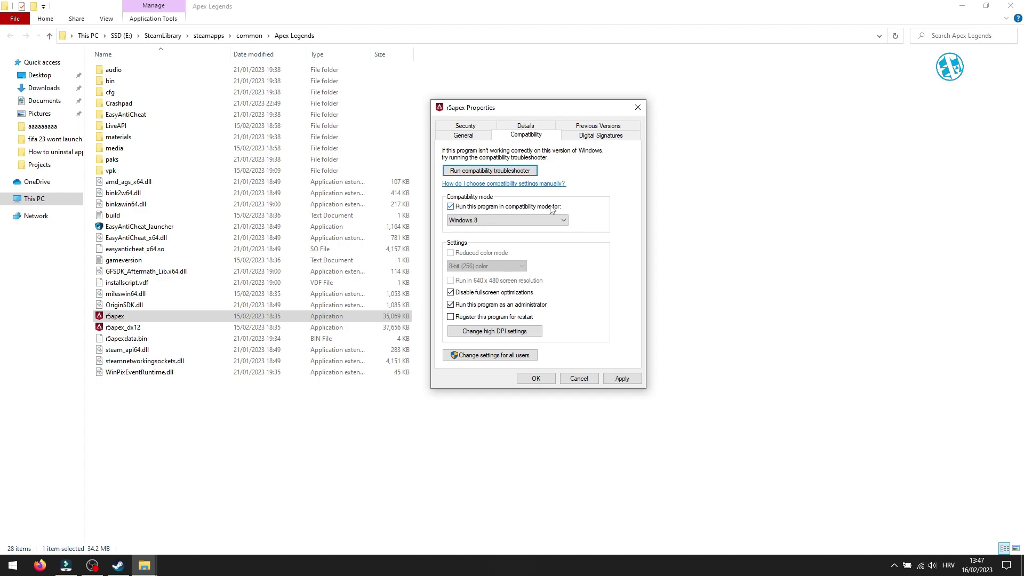
pyautogui.click(527, 221)
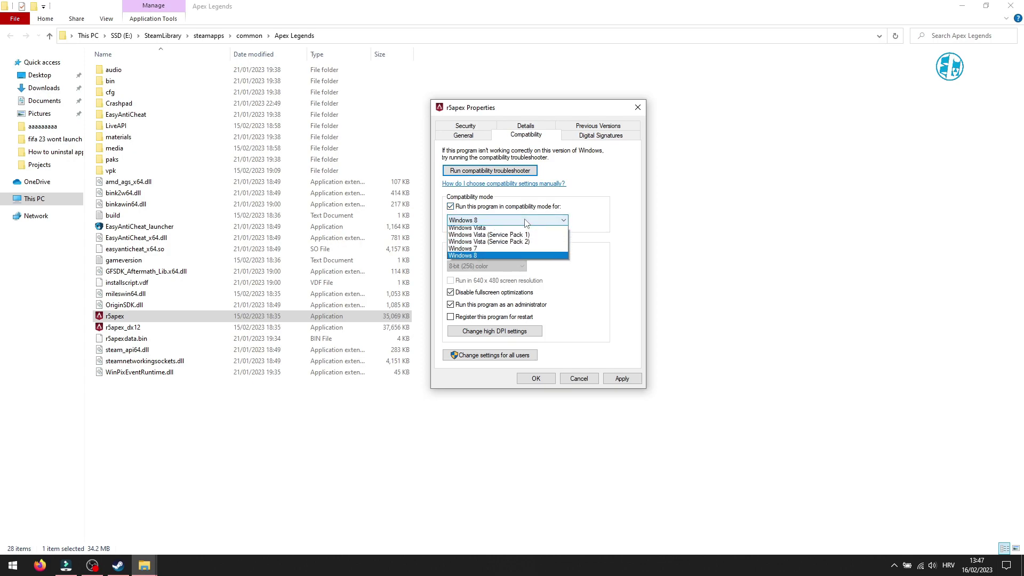
pyautogui.click(479, 258)
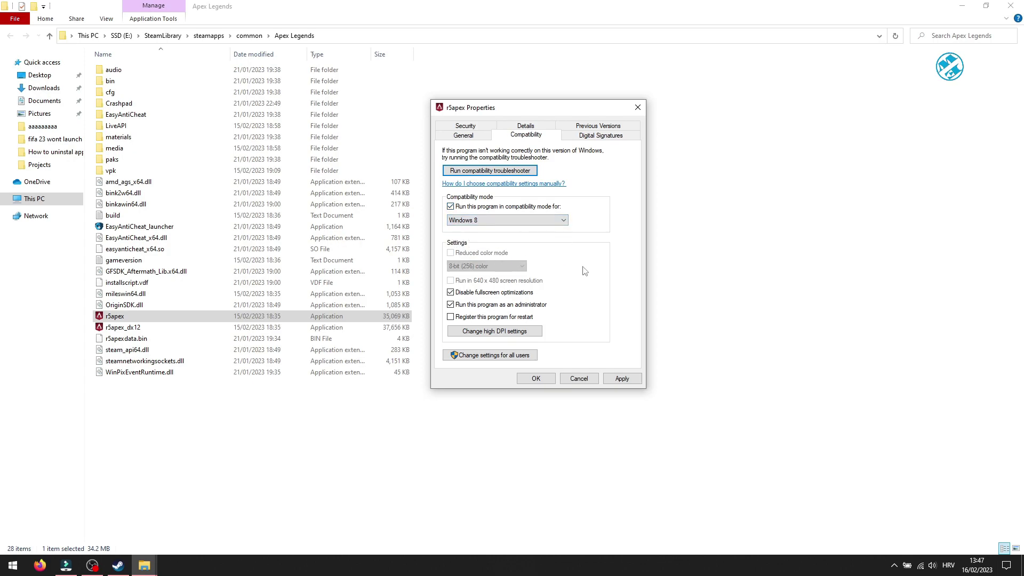
pyautogui.click(622, 380)
pyautogui.click(536, 379)
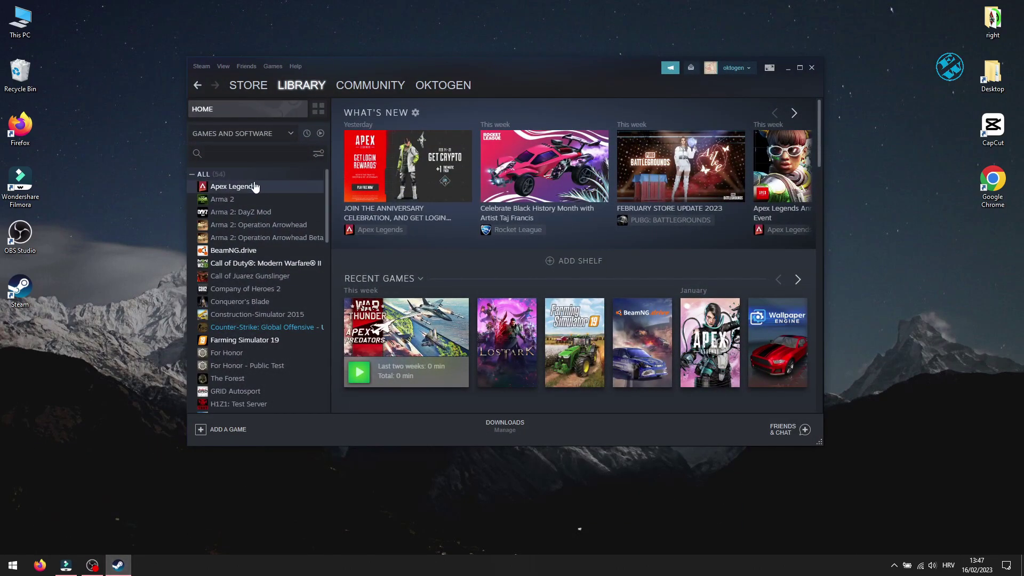
pyautogui.rightClick(233, 188)
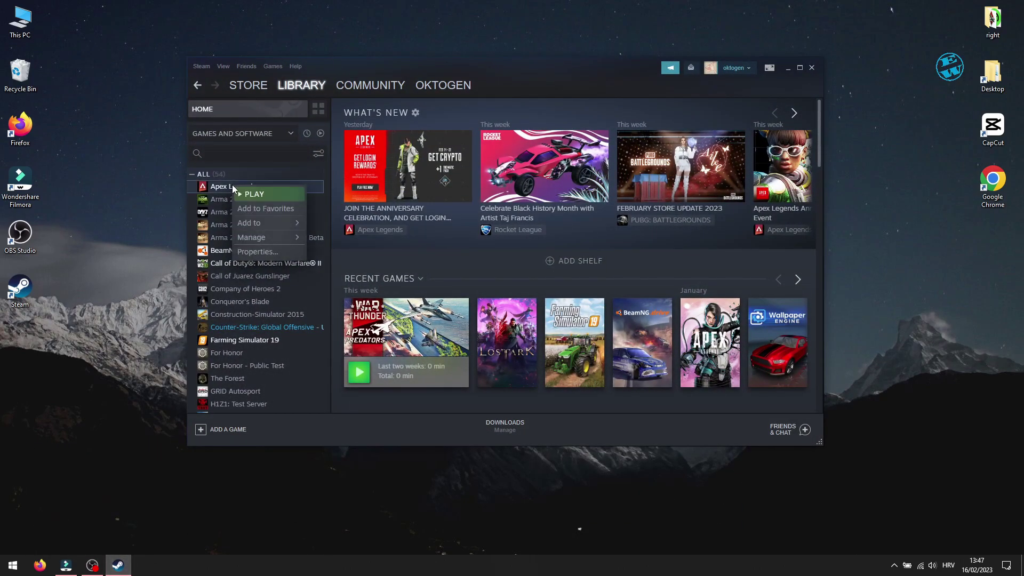
pyautogui.click(273, 251)
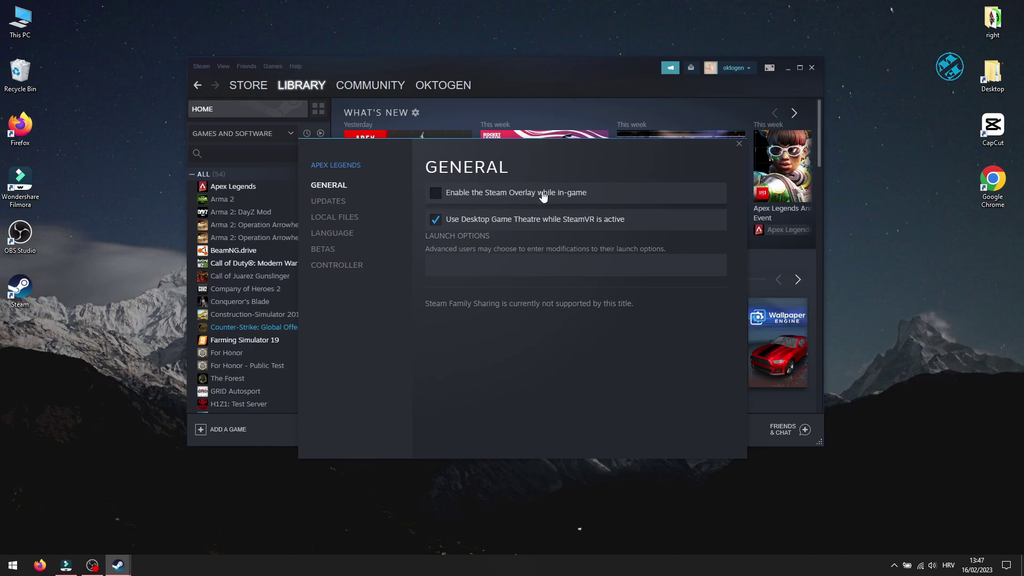
pyautogui.click(461, 265)
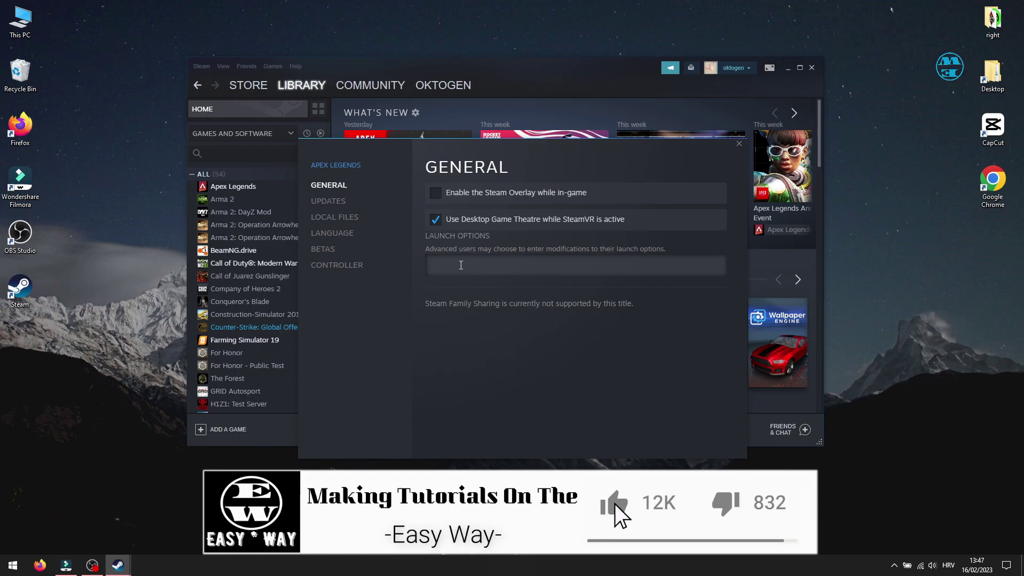
pyautogui.write('thgdgh')
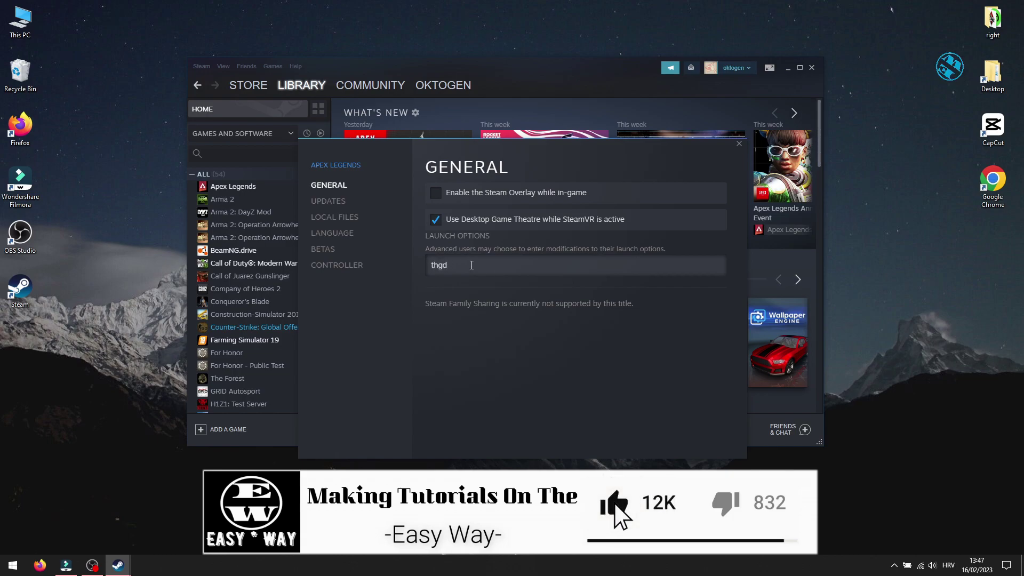
pyautogui.press('BackSpace')
pyautogui.press('BackSpace')
pyautogui.press('BackSpace')
pyautogui.press('BackSpace')
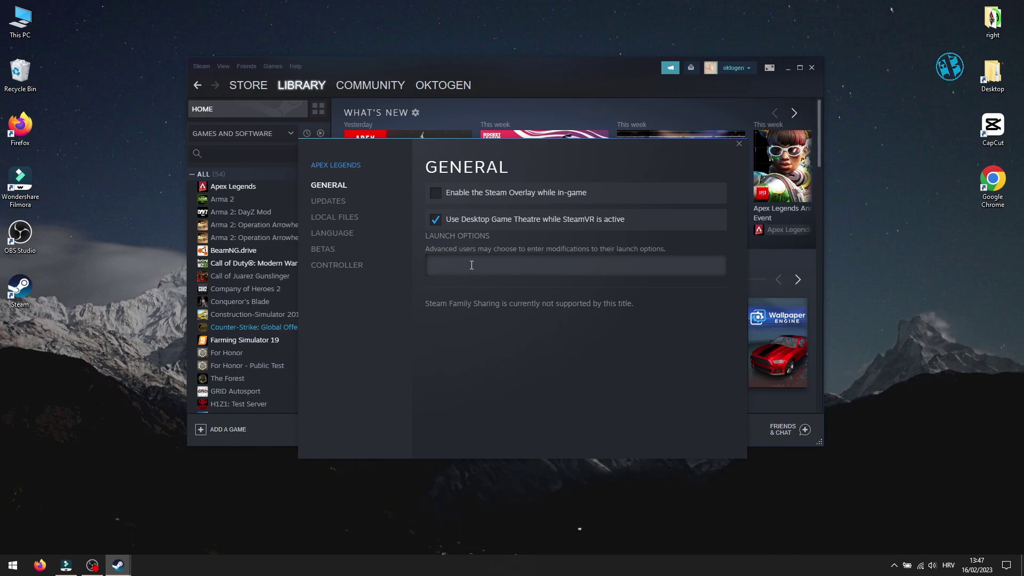
pyautogui.click(739, 145)
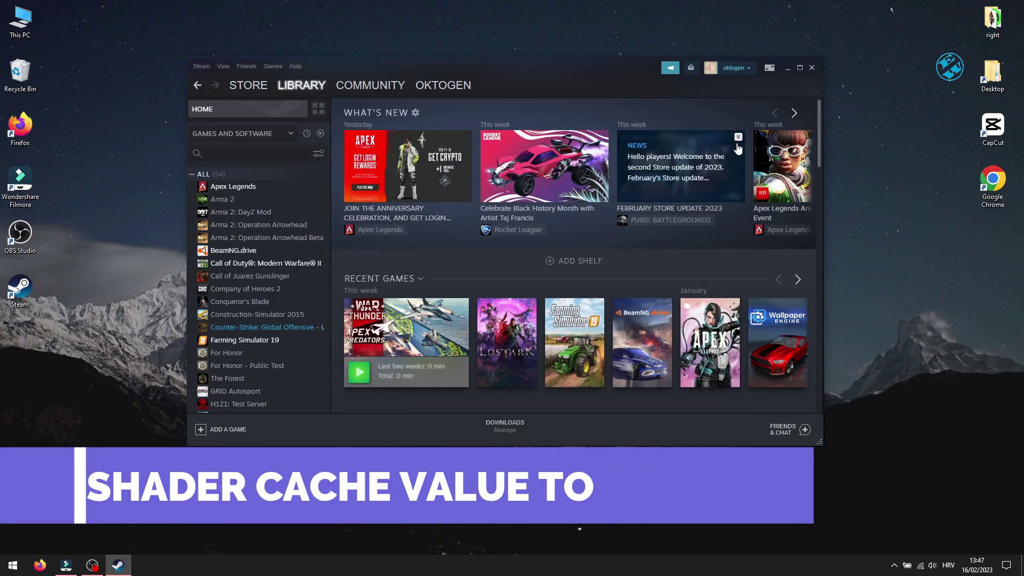
# Close Steam and launch NVIDIA Control Panel from the desktop context menu.
pyautogui.click(811, 67)
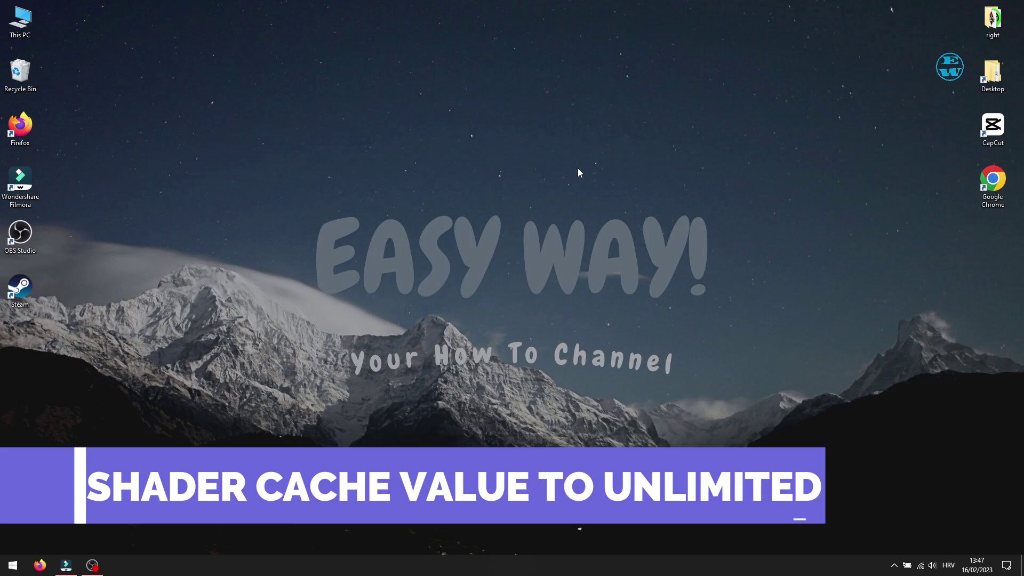
pyautogui.rightClick(578, 169)
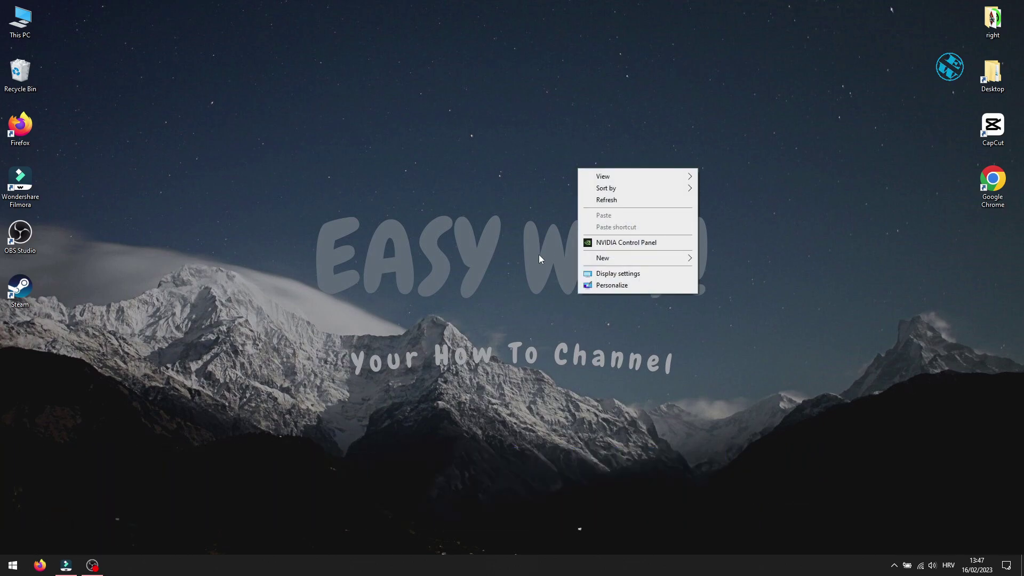
pyautogui.click(625, 245)
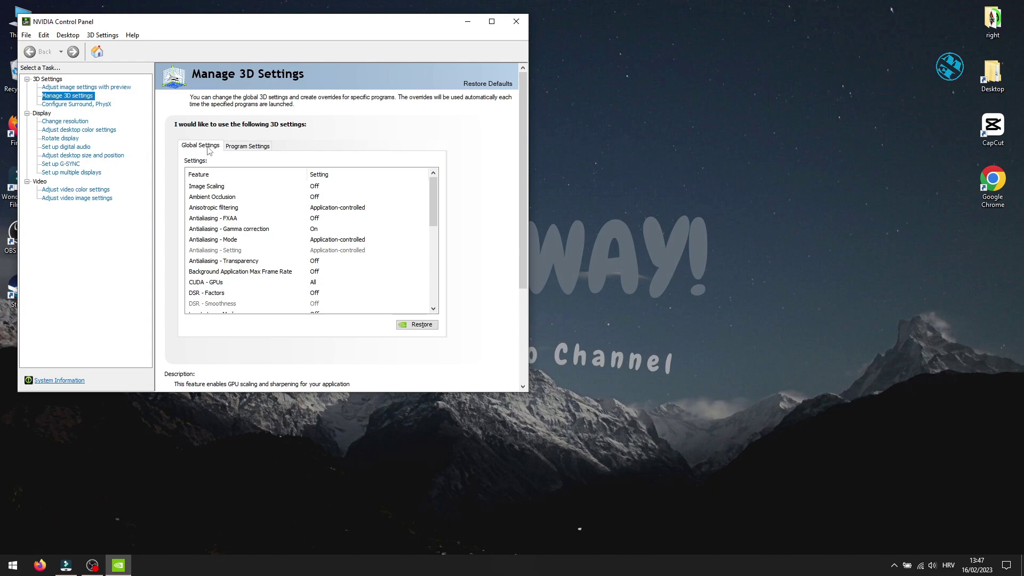
# Set the global Shader Cache Size to Unlimited and apply the change.
pyautogui.moveTo(434, 203); pyautogui.dragTo(448, 266)
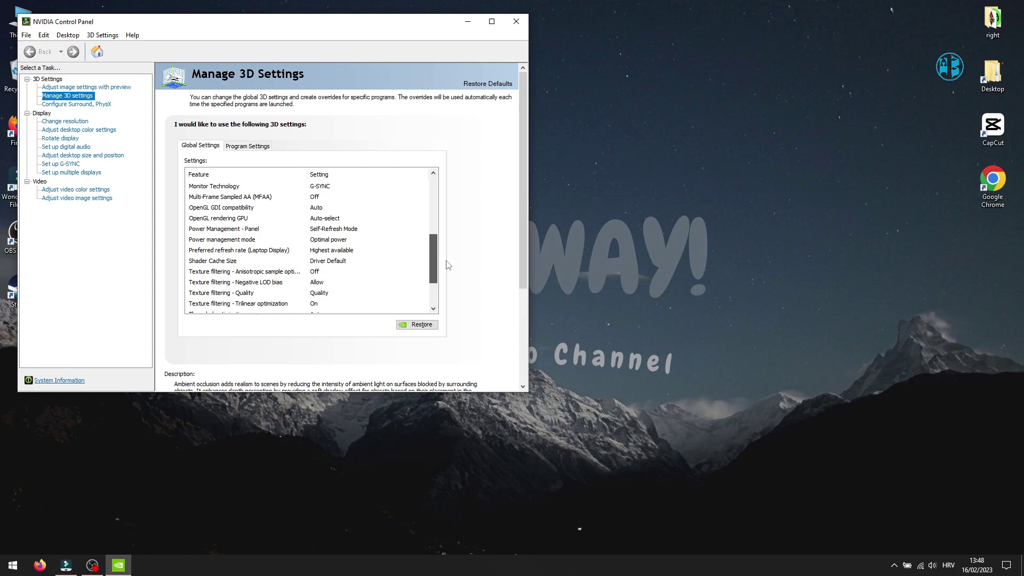
pyautogui.click(328, 265)
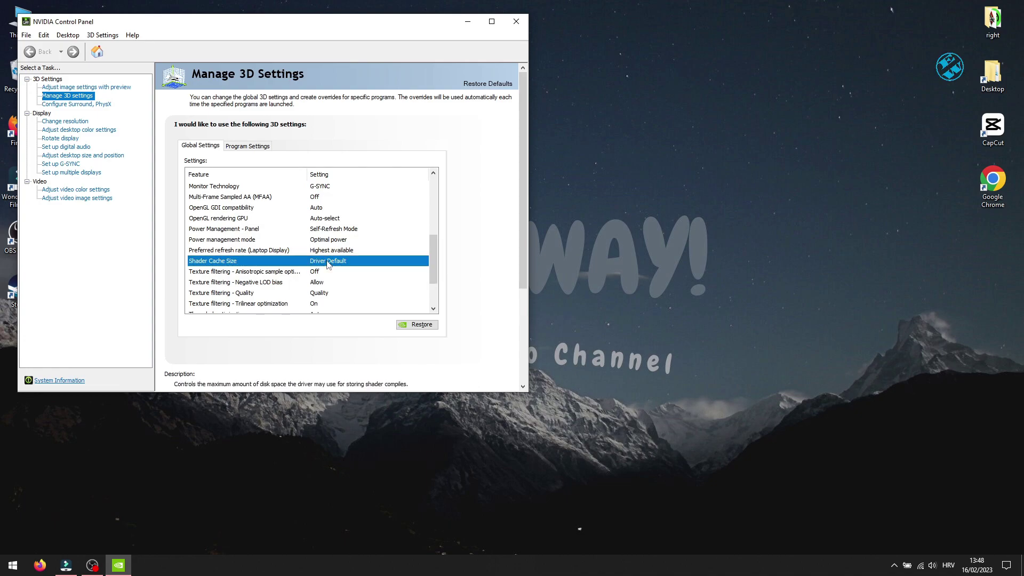
pyautogui.click(329, 266)
pyautogui.click(328, 265)
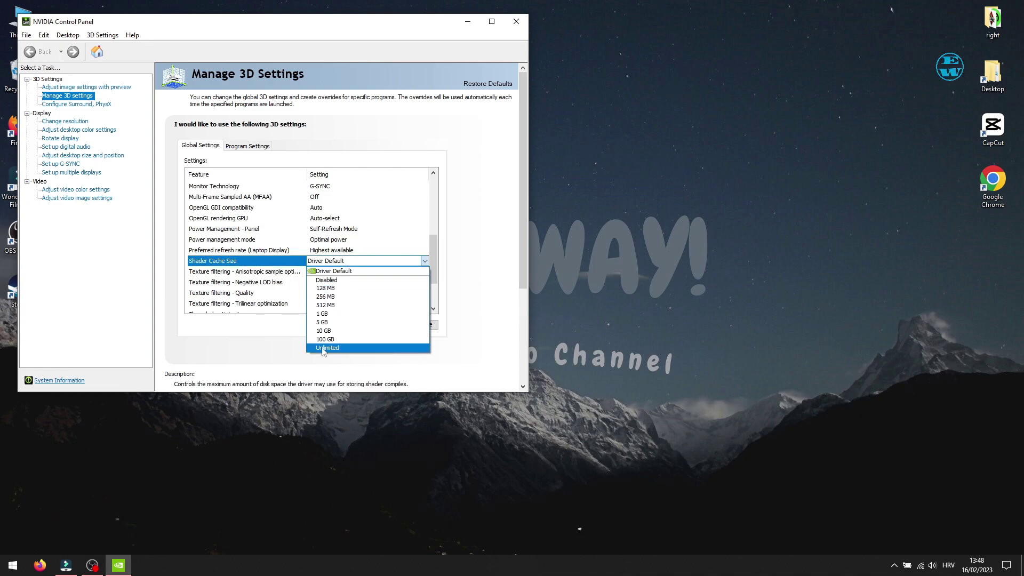
pyautogui.click(324, 349)
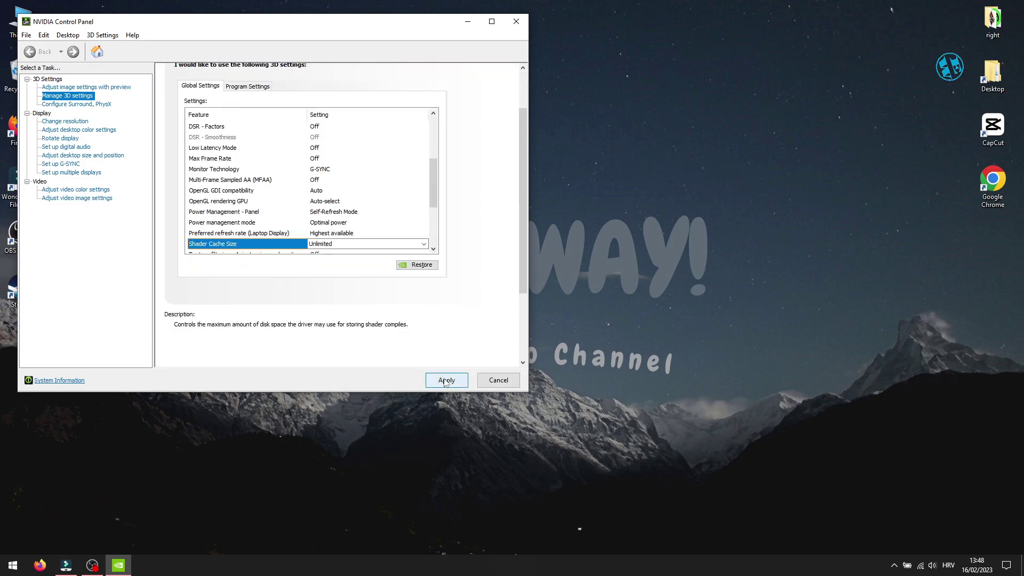
pyautogui.click(445, 381)
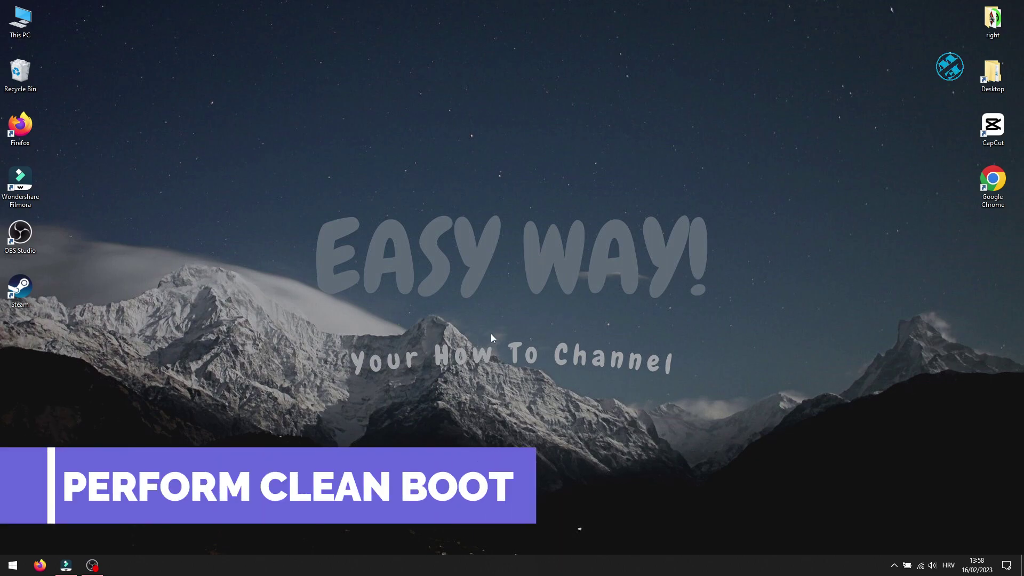
# Open the Run dialog from the Start right-click menu and replace its text with msconfig.
pyautogui.rightClick(13, 565)
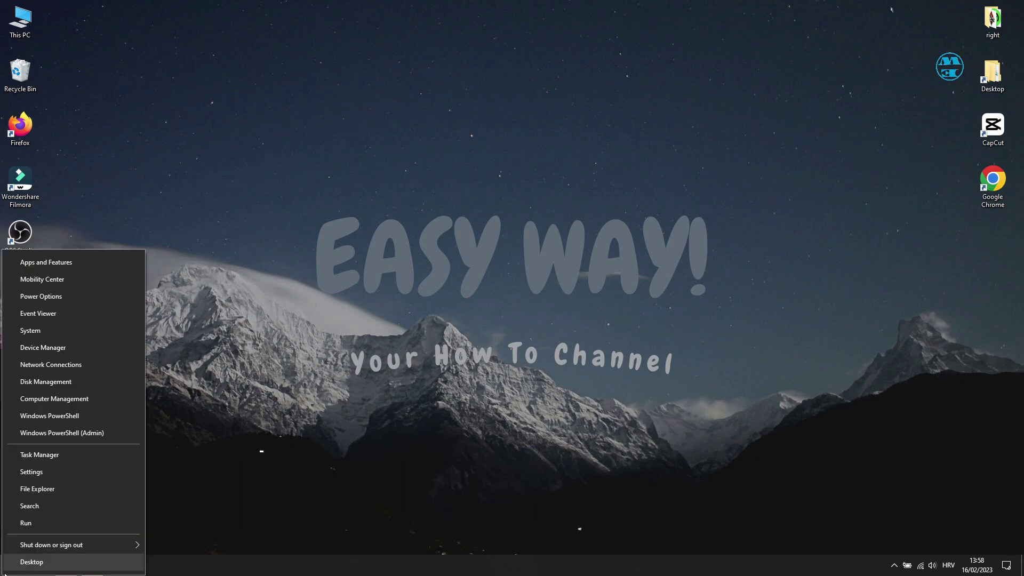
pyautogui.click(54, 526)
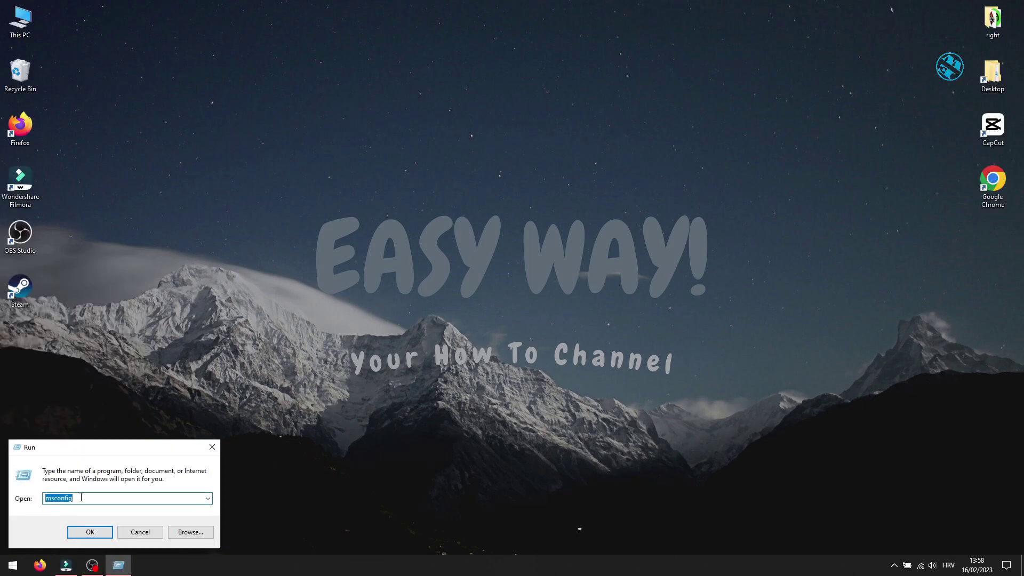
pyautogui.press('BackSpace')
pyautogui.write('msconfig')
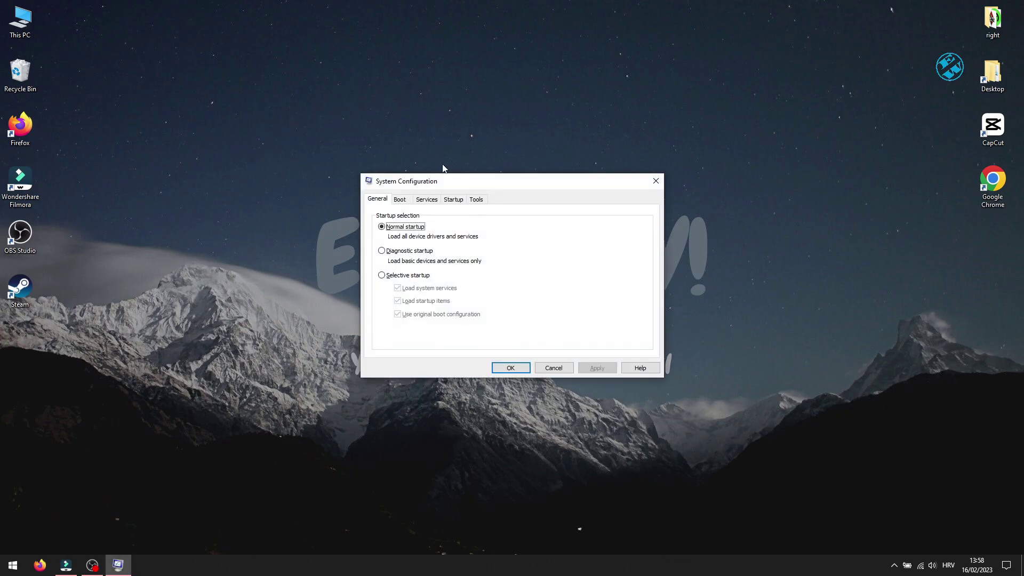
# On the Services tab, hide Microsoft services, disable all others, apply, and skip the restart.
pyautogui.click(426, 200)
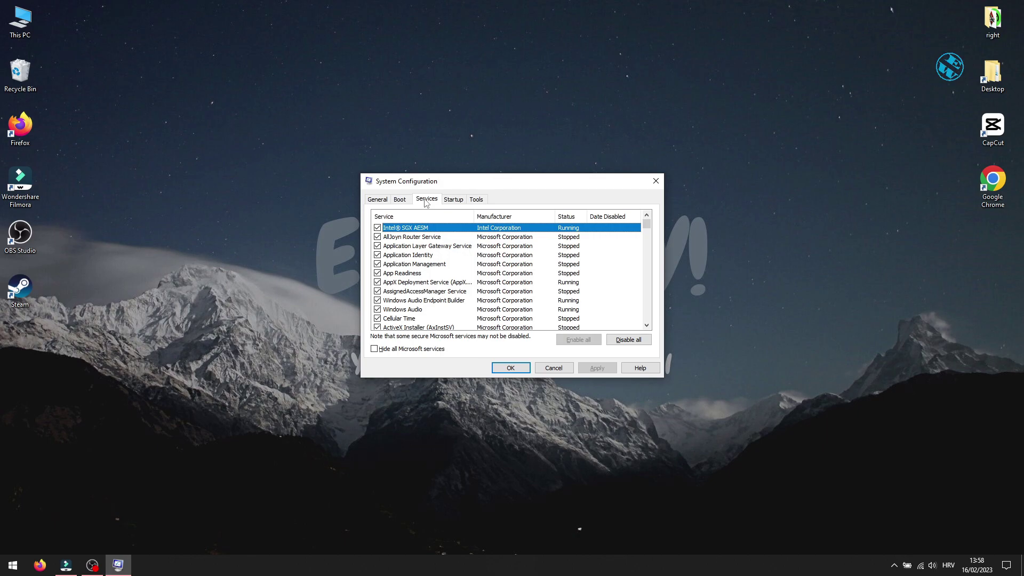
pyautogui.click(375, 350)
pyautogui.scroll(-5, 465, 286)
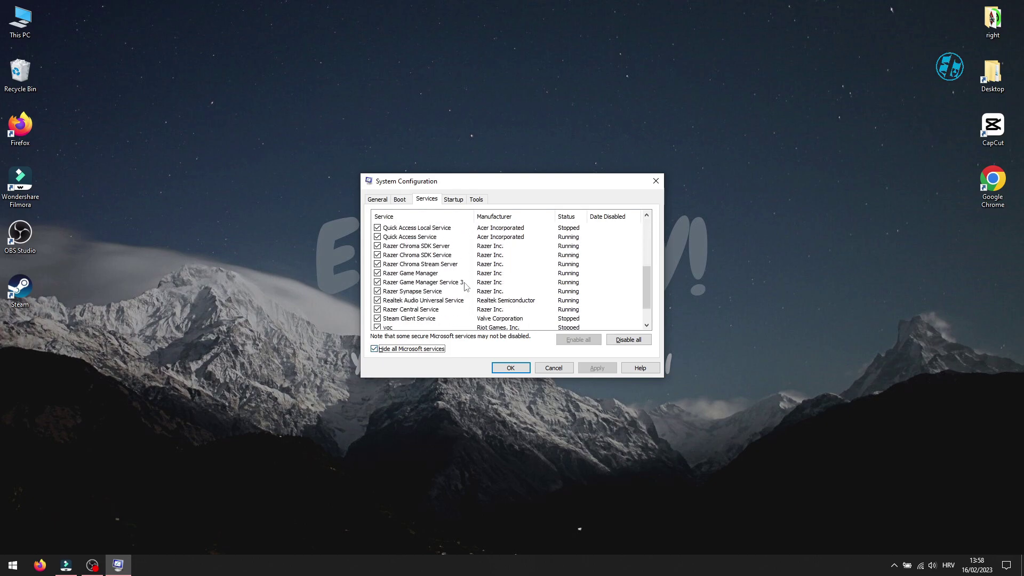
pyautogui.scroll(5, 510, 291)
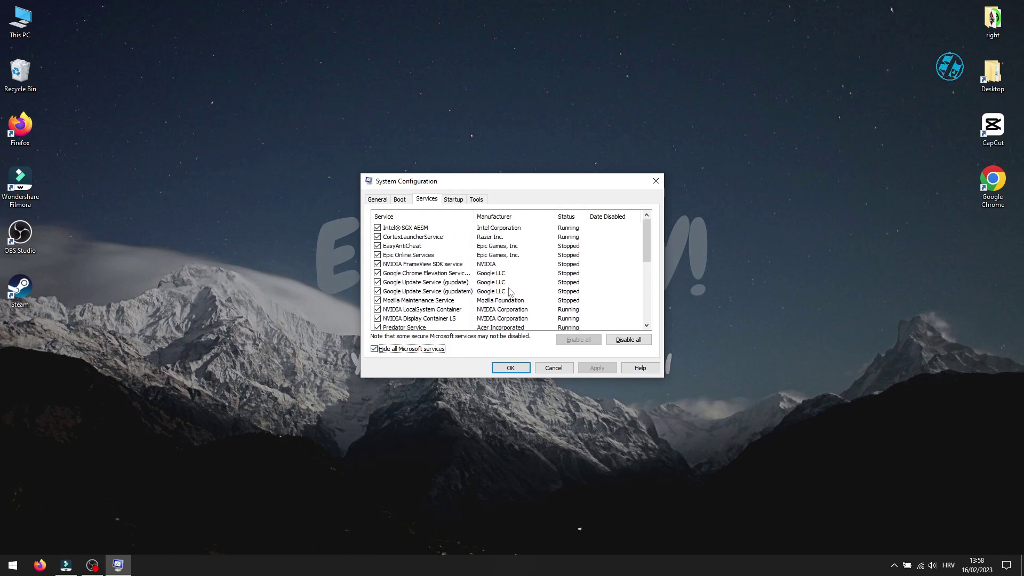
pyautogui.click(629, 342)
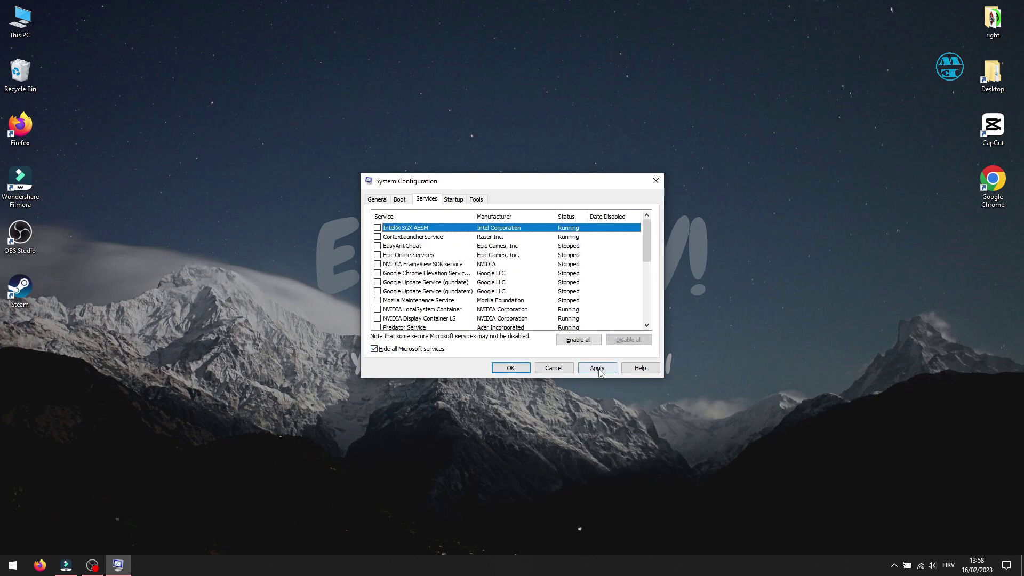
pyautogui.click(597, 369)
pyautogui.click(510, 368)
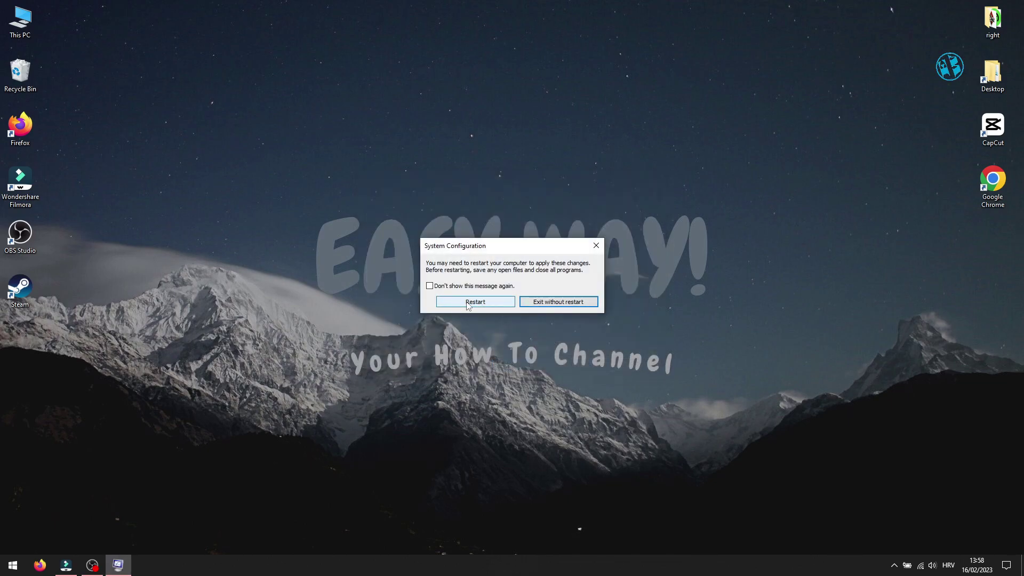
pyautogui.click(596, 247)
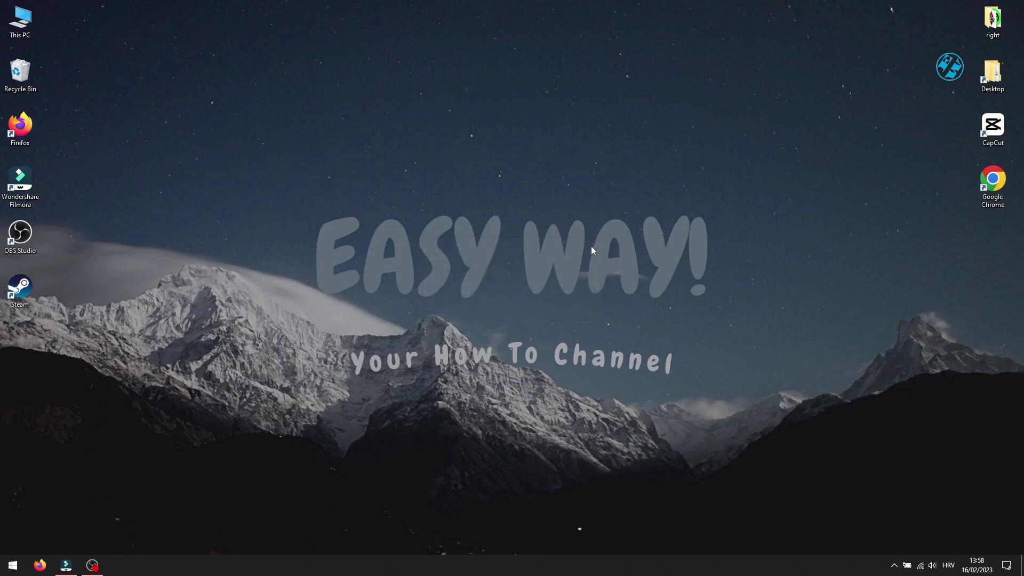
# Reopen System Configuration via Run, re-enable the Intel® SGX AESM service, apply, and skip the restart.
pyautogui.rightClick(12, 565)
pyautogui.click(21, 521)
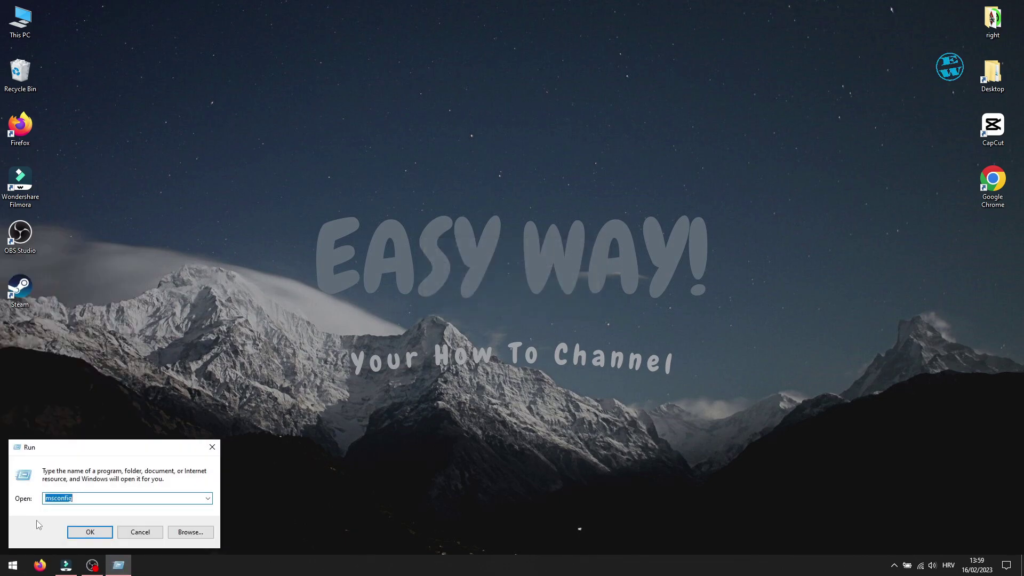
pyautogui.click(87, 531)
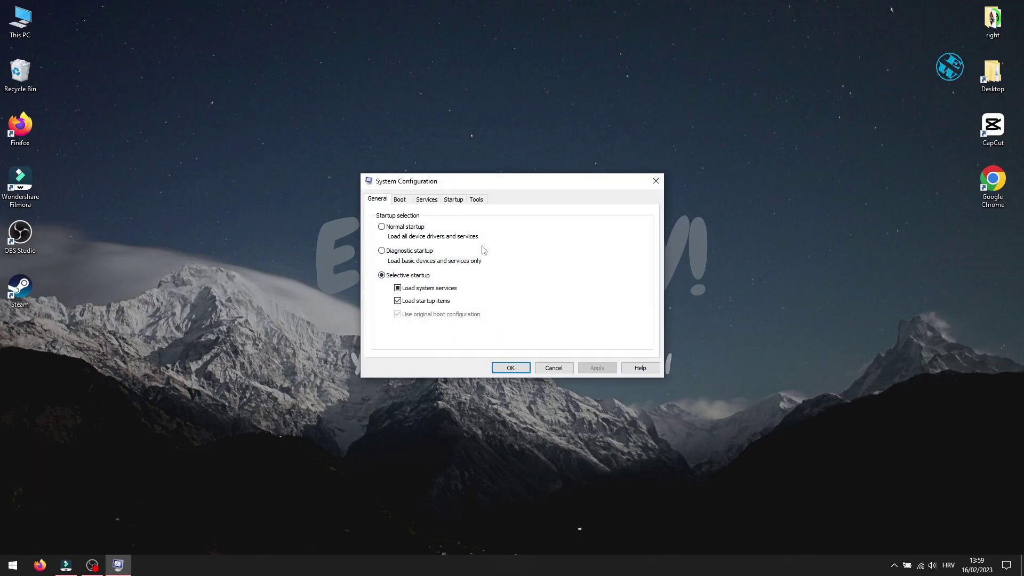
pyautogui.click(435, 201)
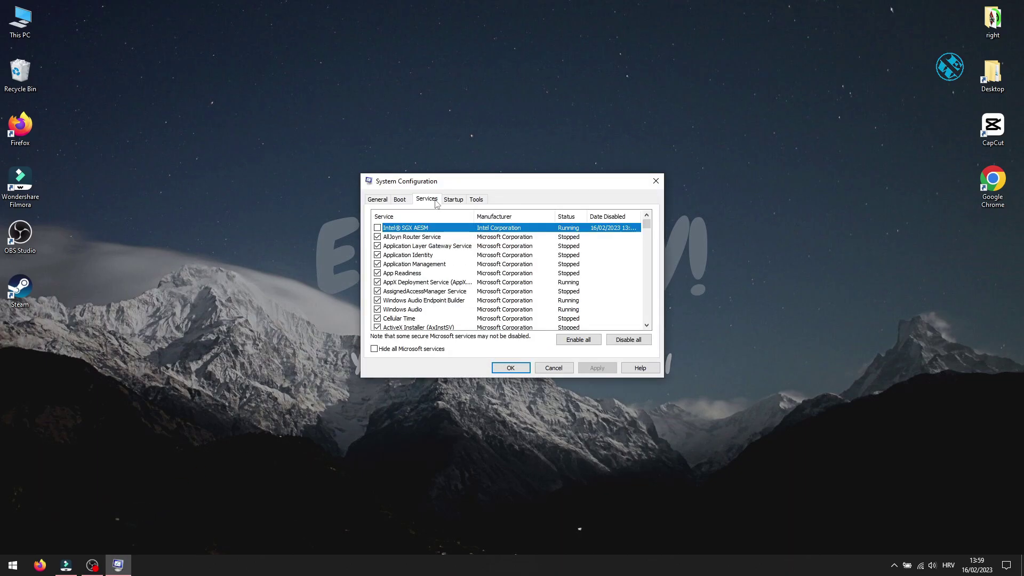
pyautogui.click(378, 348)
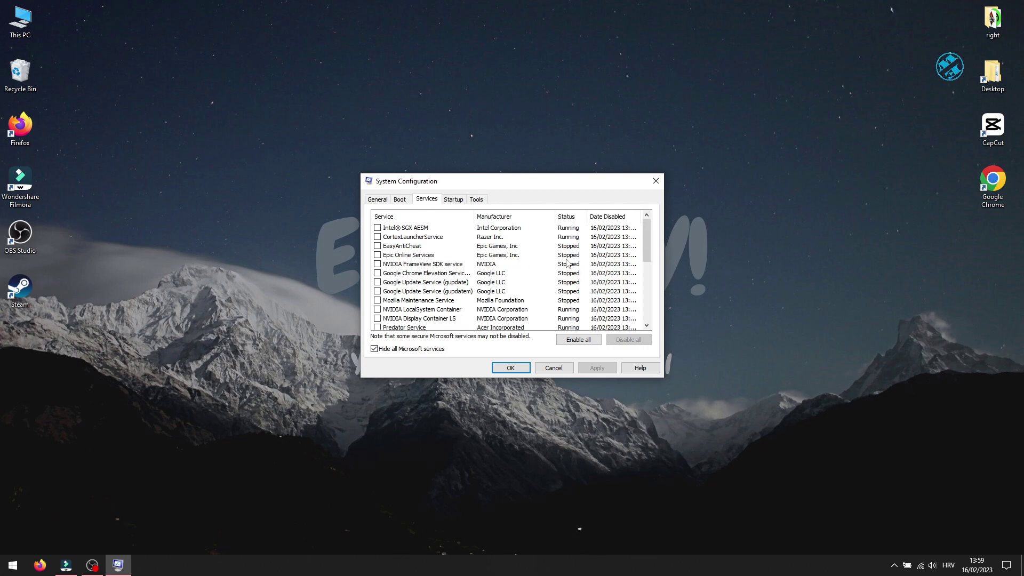
pyautogui.click(378, 228)
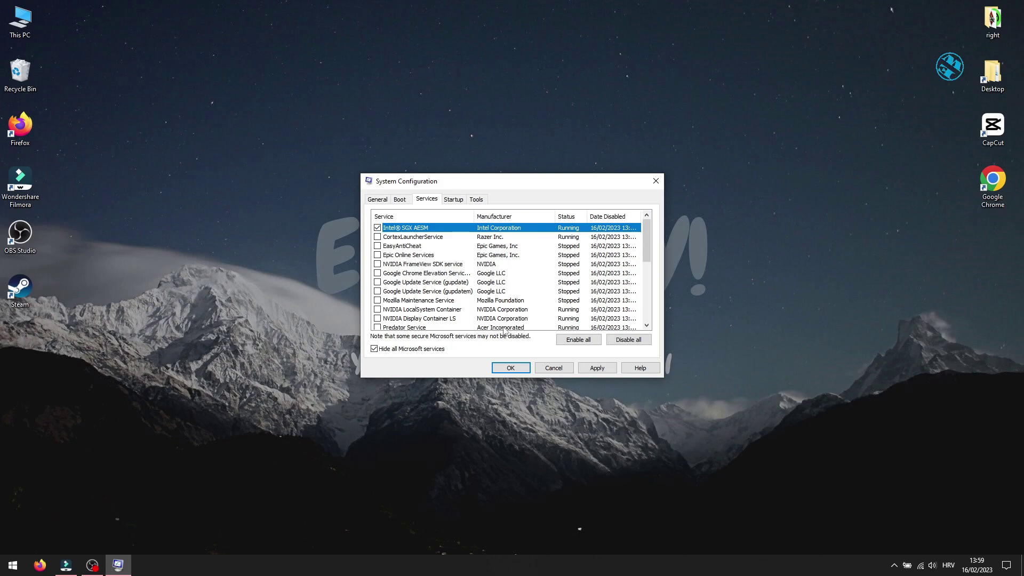
pyautogui.click(597, 369)
pyautogui.click(518, 368)
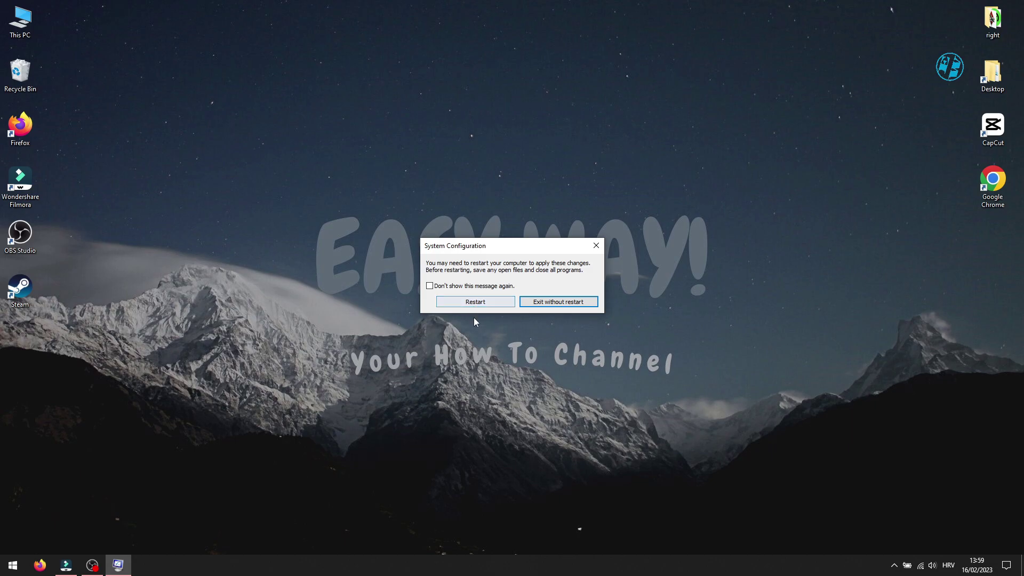
pyautogui.click(596, 245)
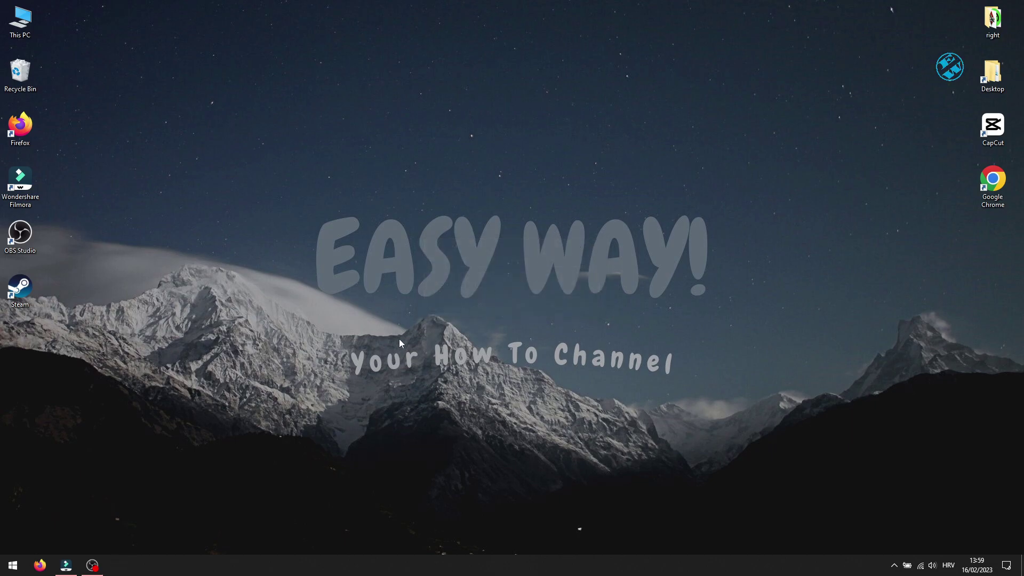
# Reopen System Configuration's Services tab with Microsoft services hidden and review the third-party list.
pyautogui.rightClick(13, 565)
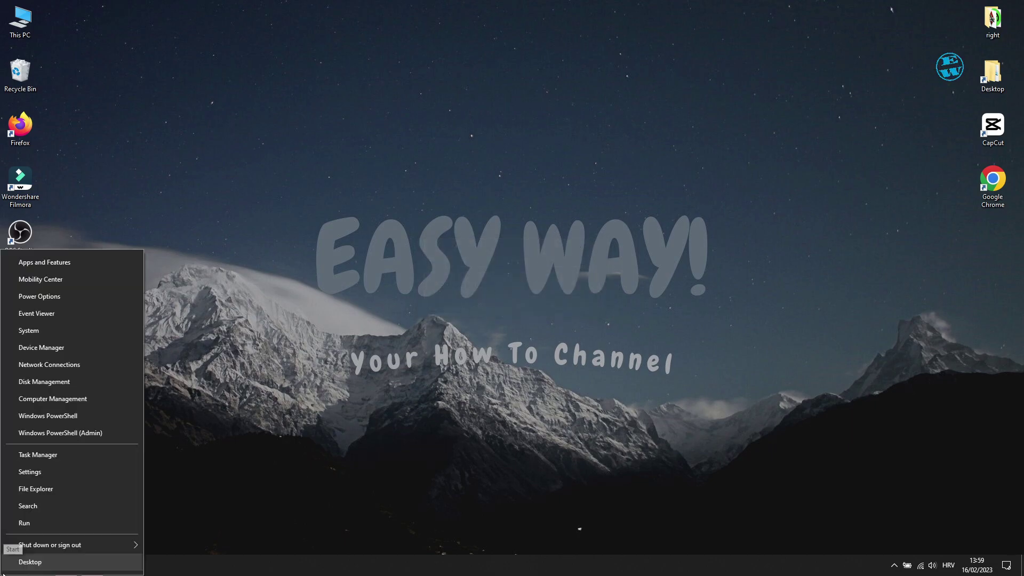
pyautogui.click(28, 528)
pyautogui.click(73, 531)
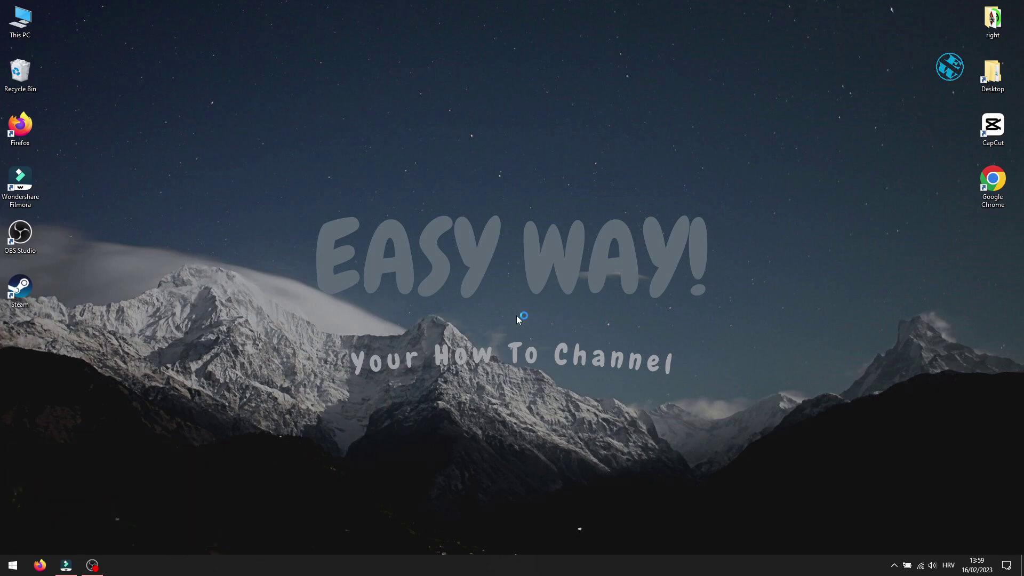
pyautogui.click(427, 200)
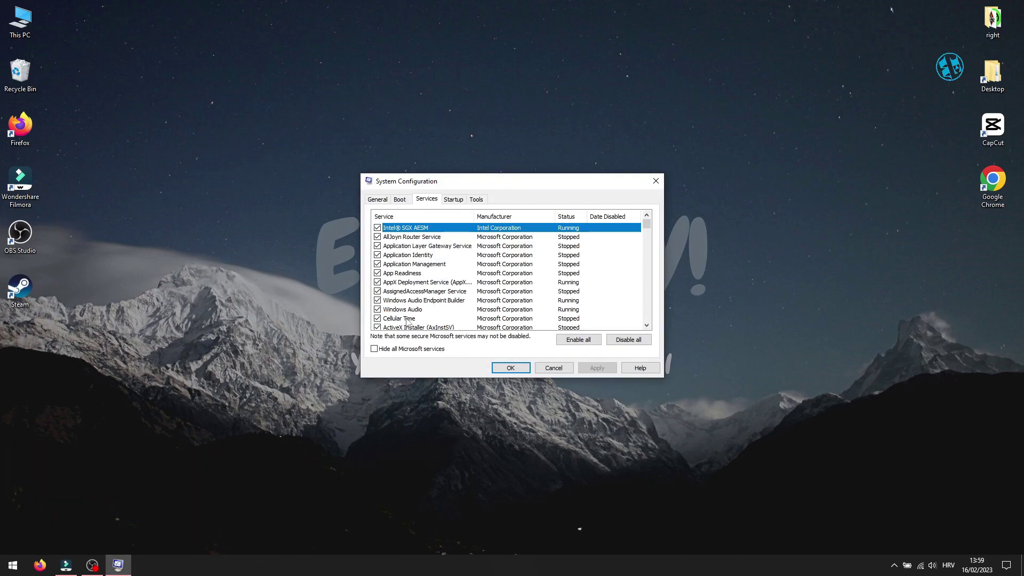
pyautogui.click(374, 349)
pyautogui.scroll(-3, 411, 293)
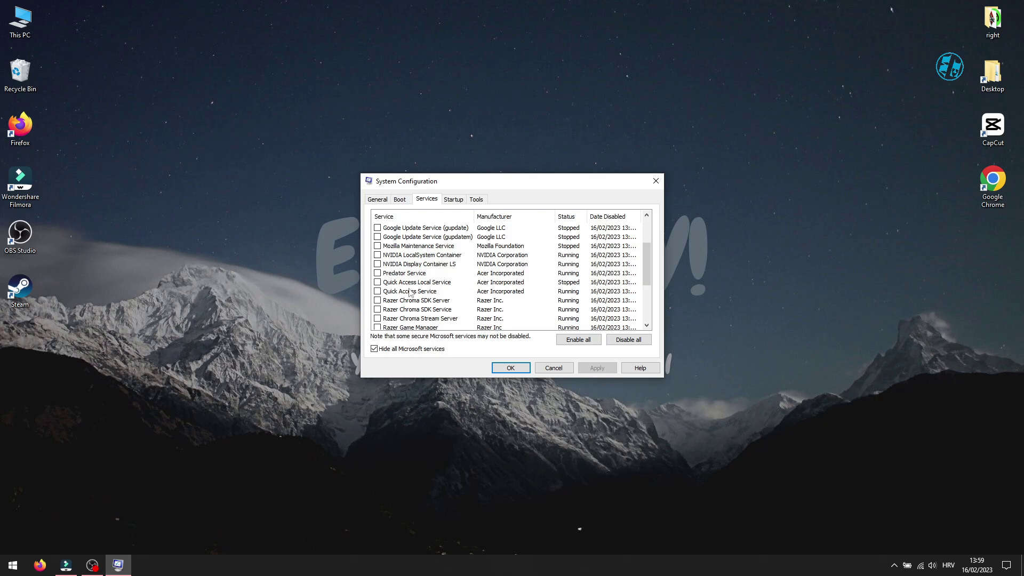
pyautogui.scroll(-3, 422, 314)
pyautogui.scroll(5, 459, 291)
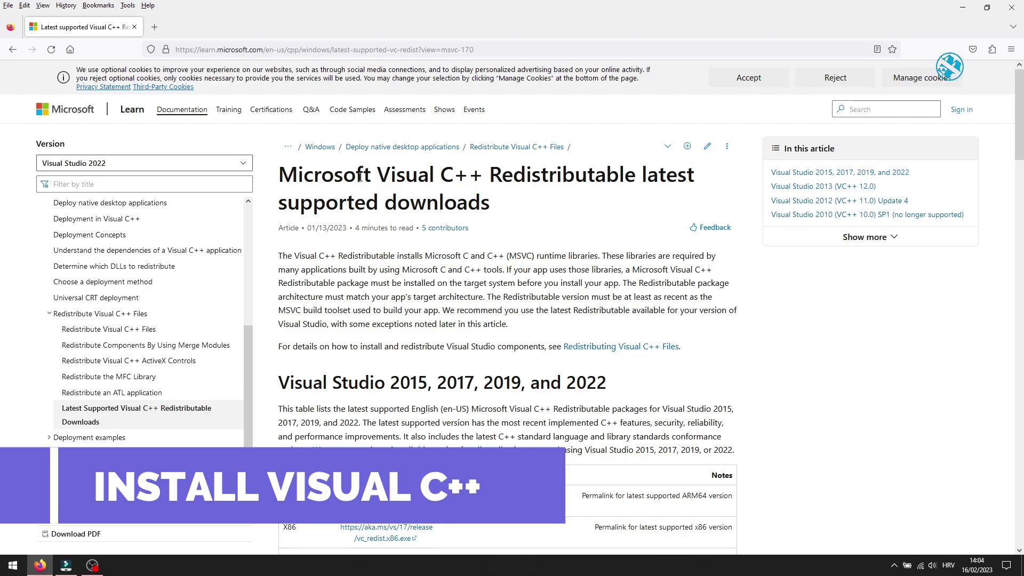
# Download the X64 vc_redist.x64.exe installer from the Visual C++ Redistributable page and save it to the Desktop.
pyautogui.moveTo(303, 176); pyautogui.dragTo(418, 176)
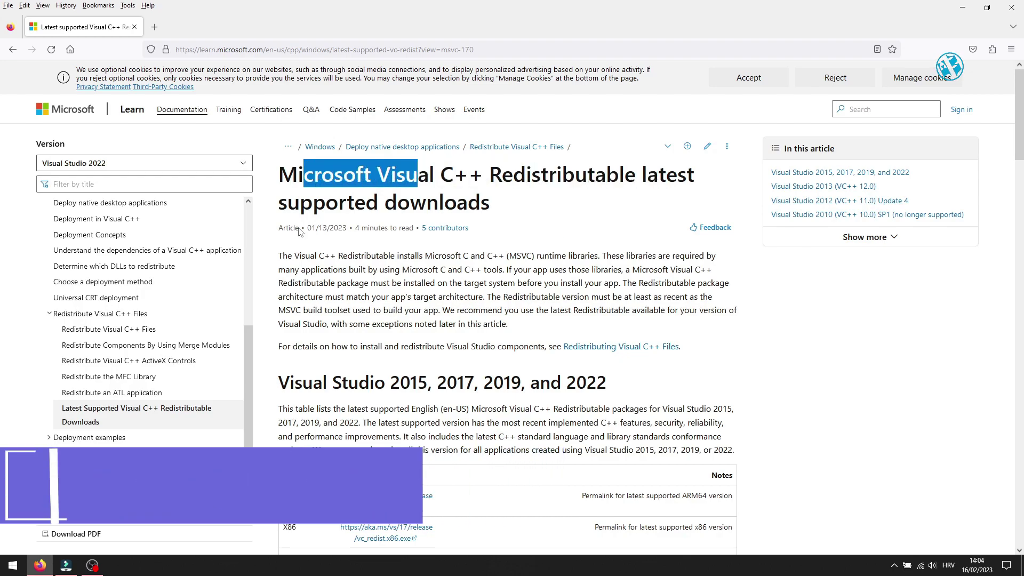
pyautogui.click(496, 272)
pyautogui.scroll(-3, 504, 320)
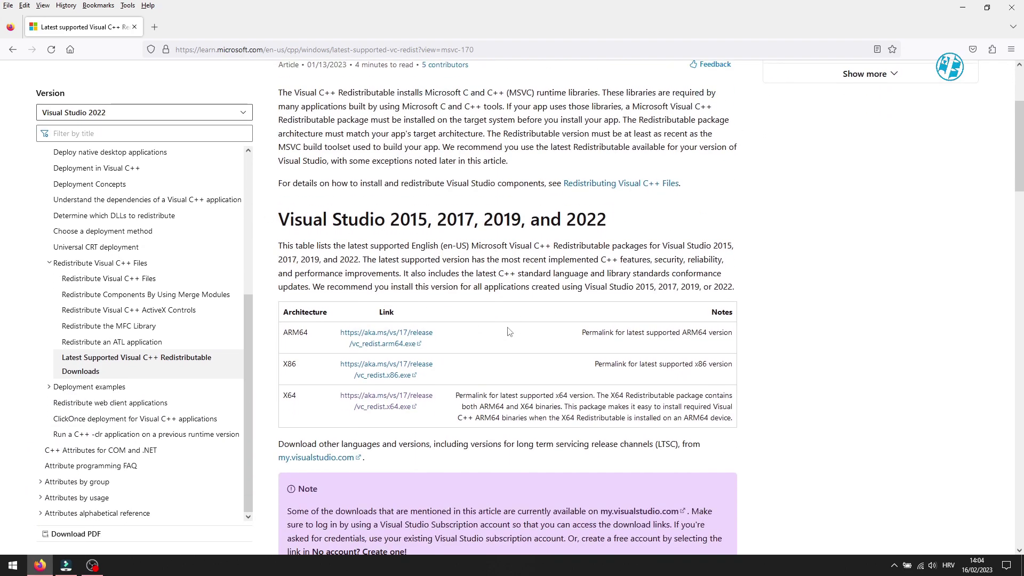
pyautogui.scroll(-2, 504, 319)
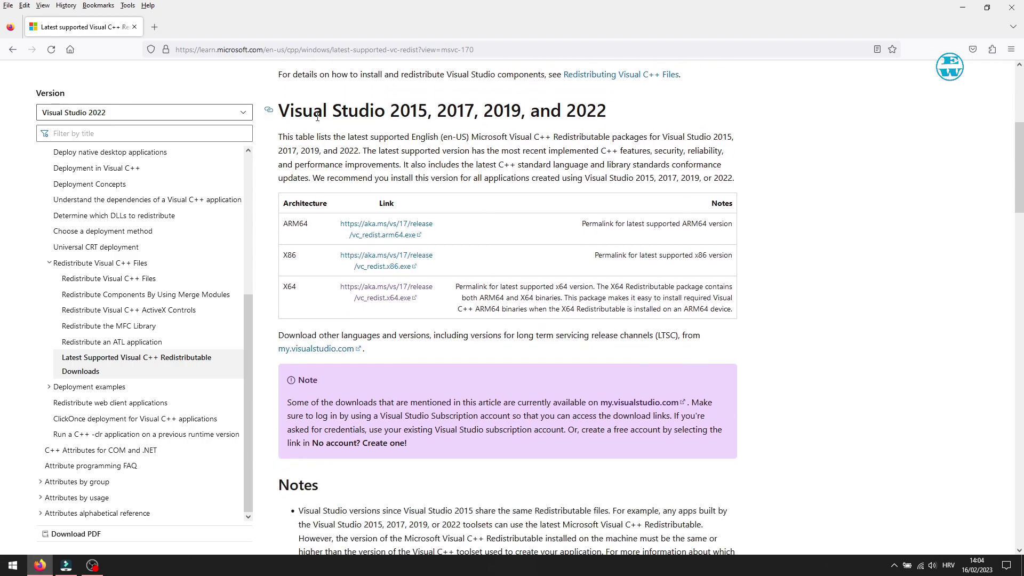
pyautogui.moveTo(630, 112); pyautogui.dragTo(528, 112)
pyautogui.click(490, 161)
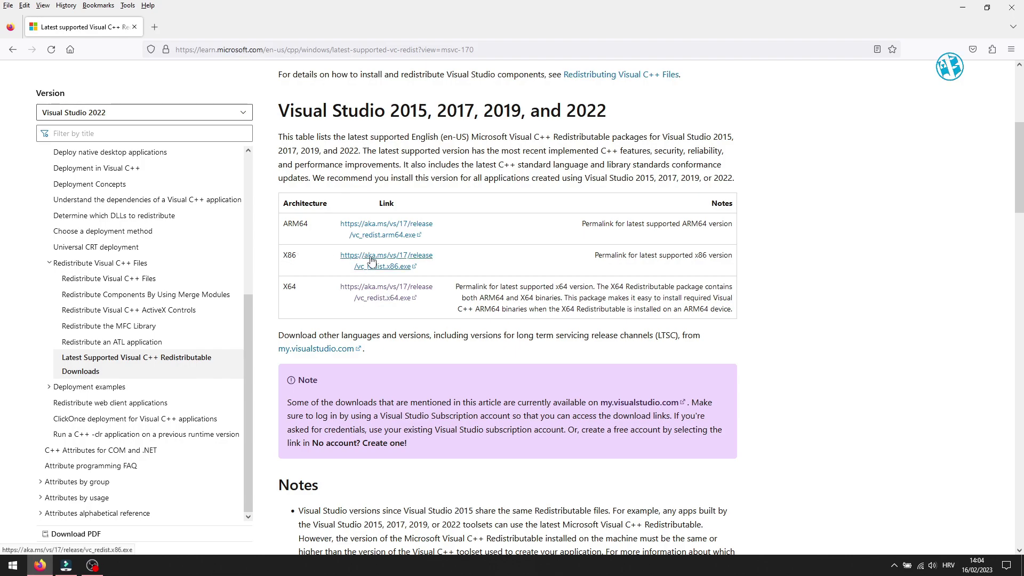
pyautogui.click(388, 291)
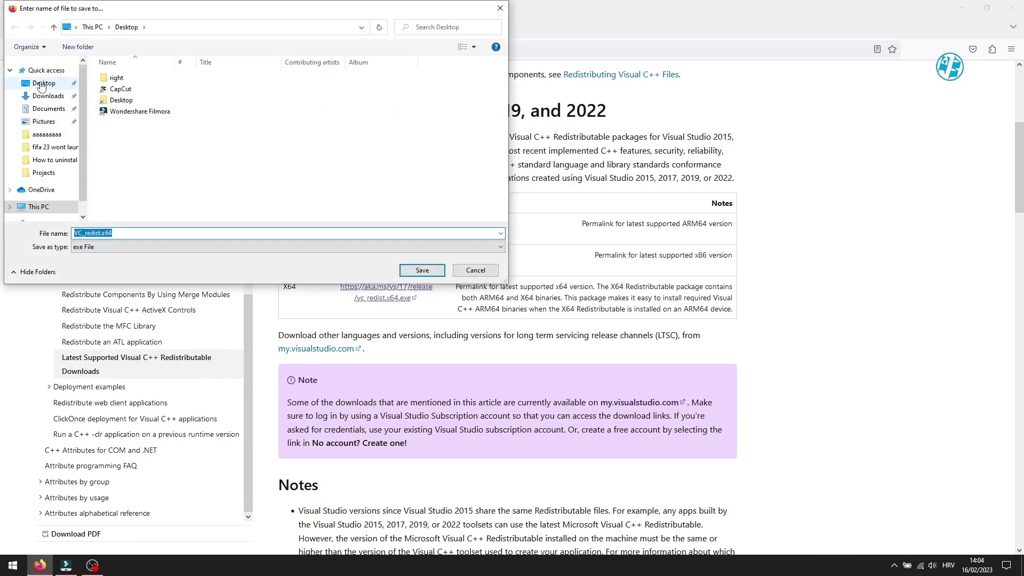
pyautogui.click(422, 271)
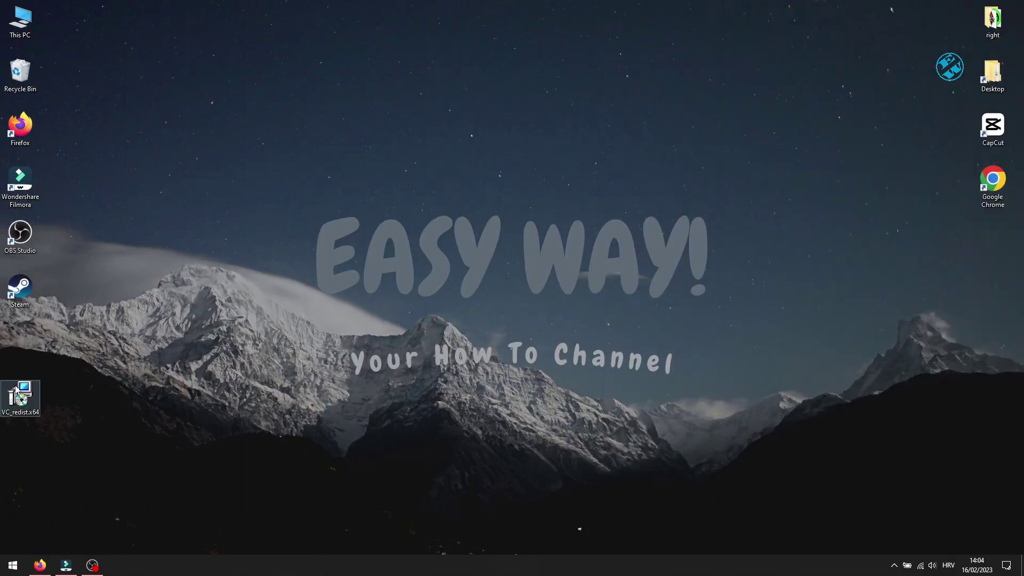
# Run VC_redist.x64, agree to the license terms, install with administrator approval, and close setup.
pyautogui.doubleClick(24, 399)
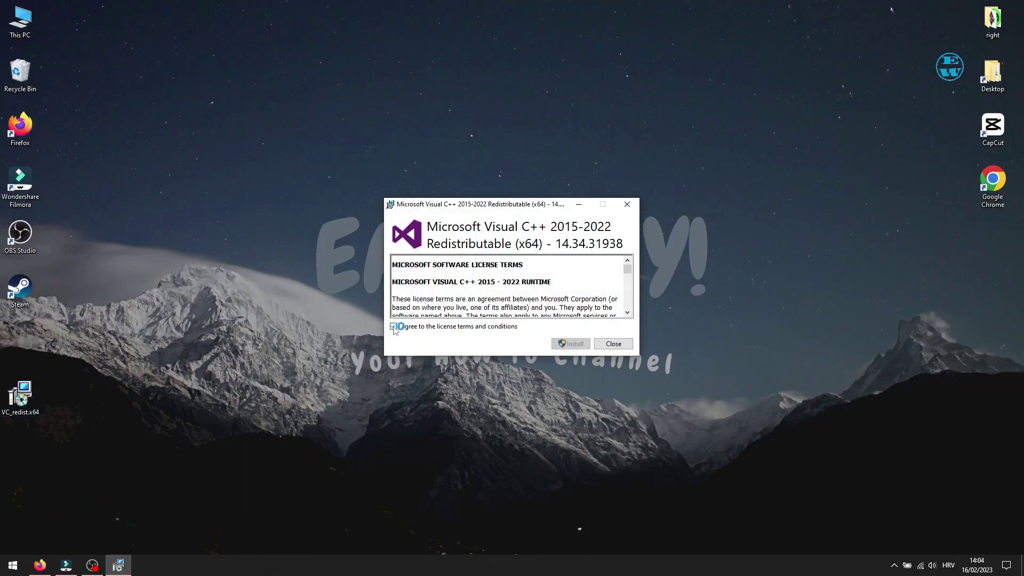
pyautogui.click(394, 327)
pyautogui.click(577, 348)
pyautogui.click(575, 345)
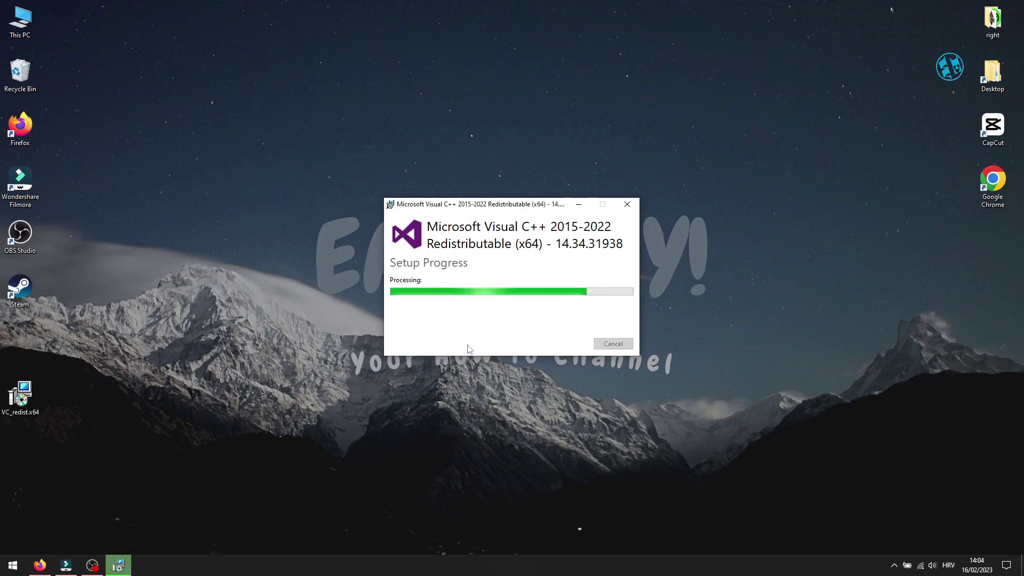
pyautogui.click(614, 343)
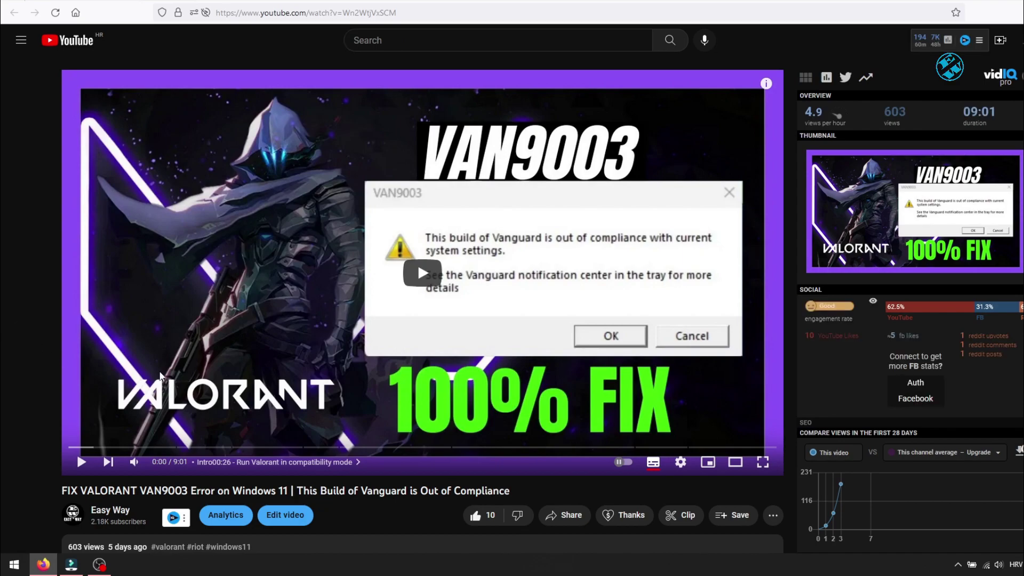
# Scroll the video page, expand the description with Show more, and advance the Chapters list.
pyautogui.scroll(-3, 254, 380)
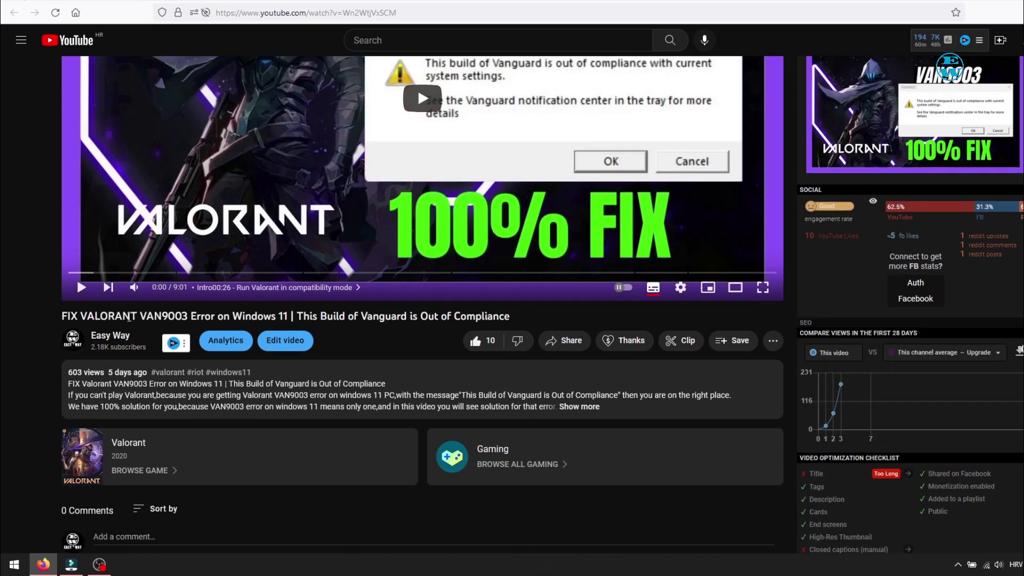
pyautogui.scroll(-4, 285, 320)
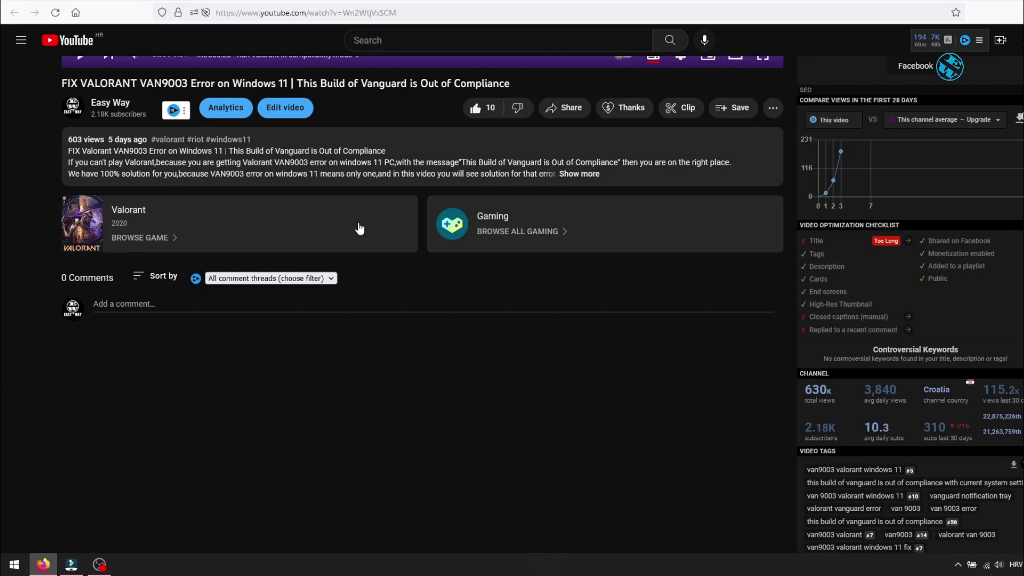
pyautogui.click(580, 174)
pyautogui.scroll(-3, 470, 247)
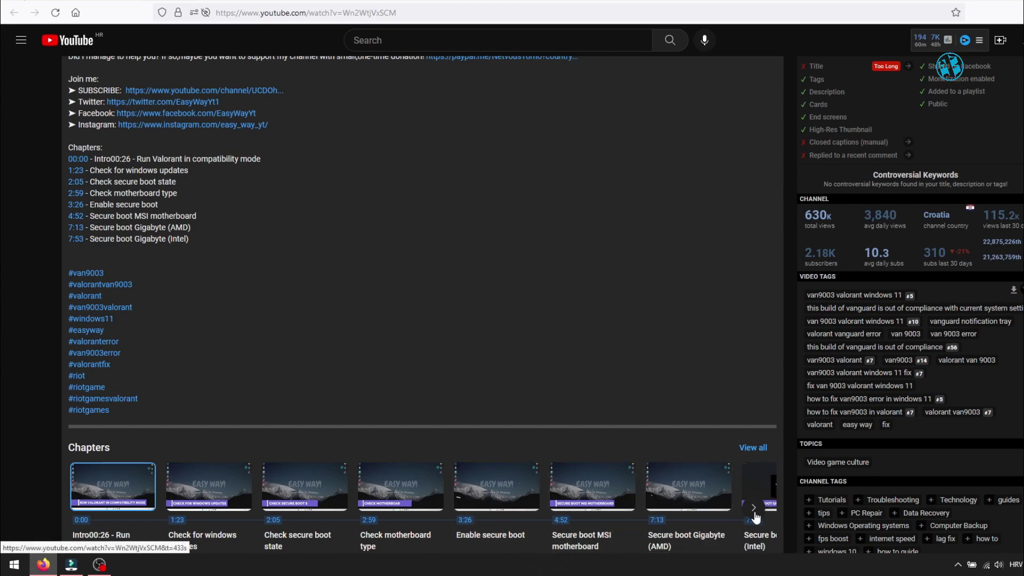
pyautogui.click(751, 506)
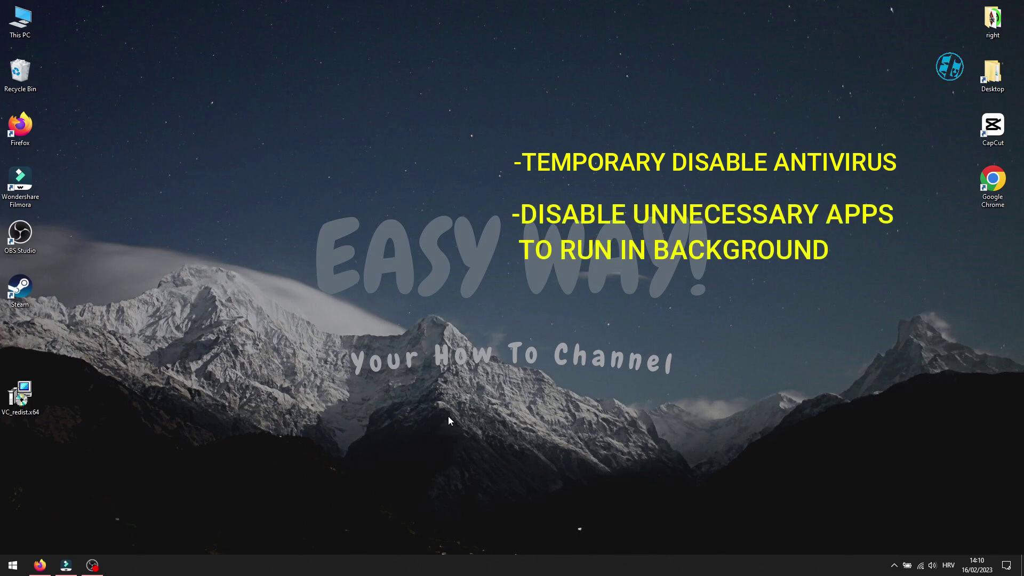
# Review the startup apps in Task Manager, including RazerCortex and Razer Synapse 3, then close it.
pyautogui.rightClick(578, 564)
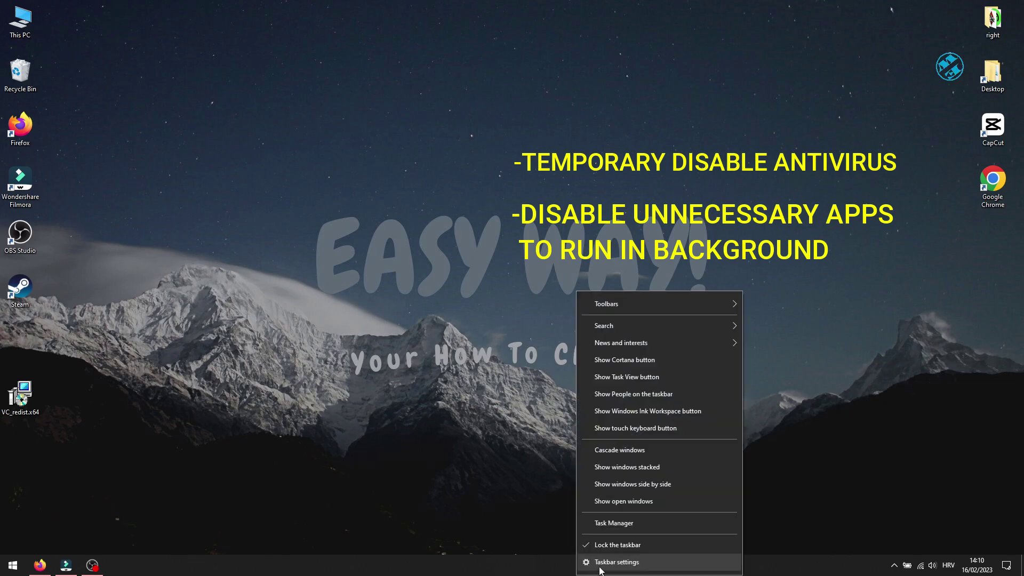
pyautogui.click(615, 520)
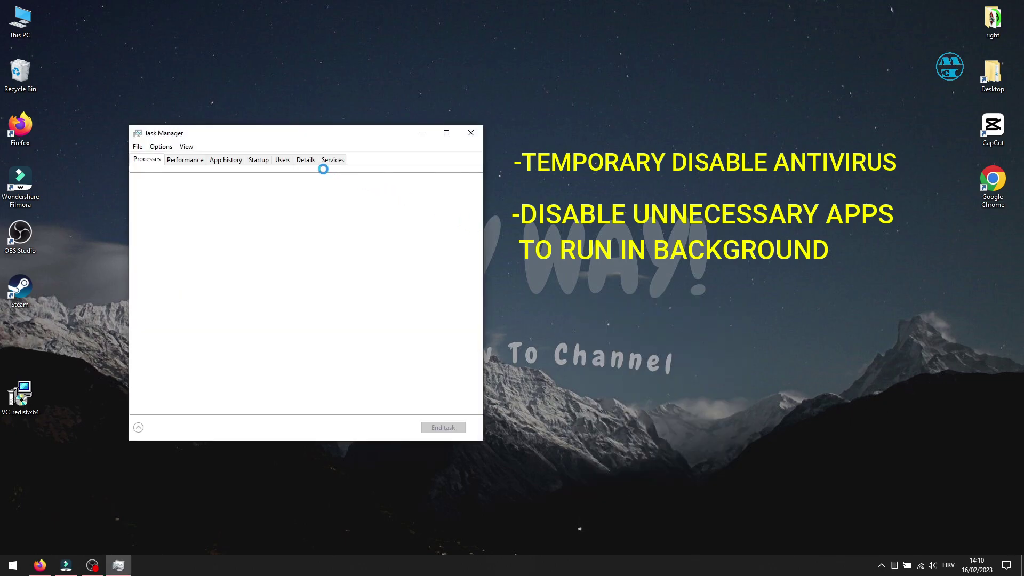
pyautogui.click(258, 161)
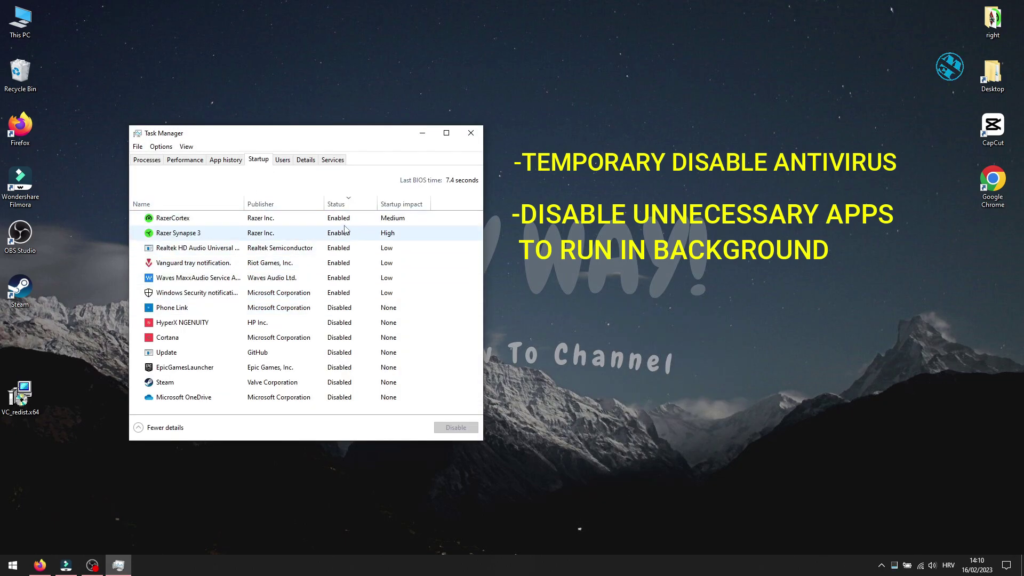
pyautogui.click(285, 220)
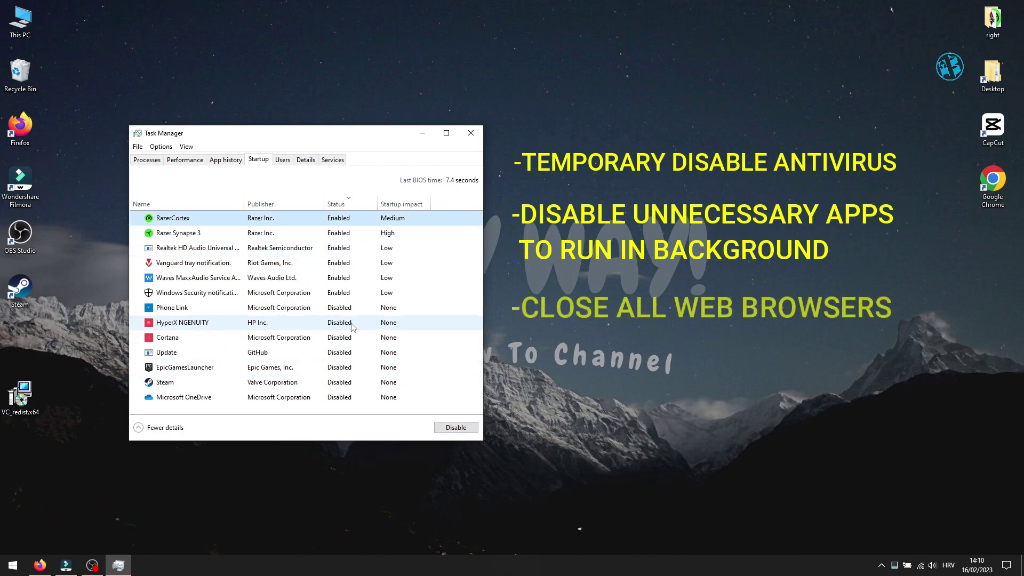
pyautogui.click(205, 233)
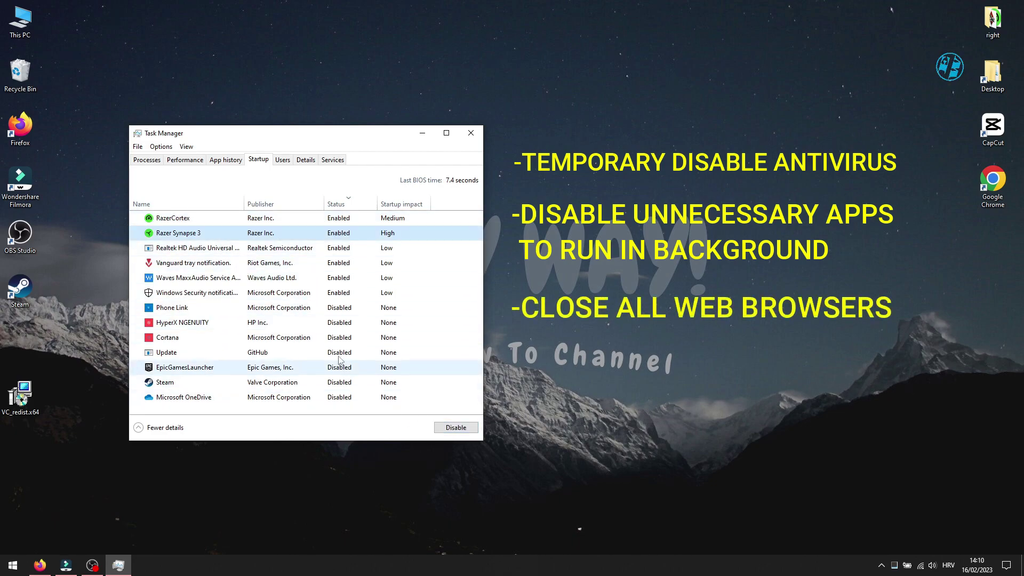
pyautogui.click(468, 133)
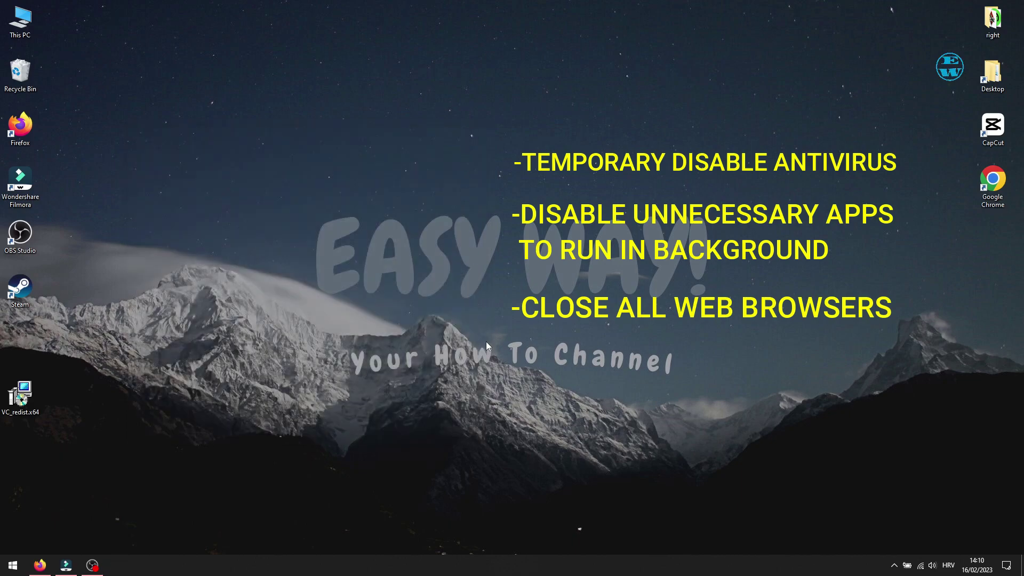
# Exit Riot Vanguard from its system tray icon and confirm with Yes.
pyautogui.click(893, 566)
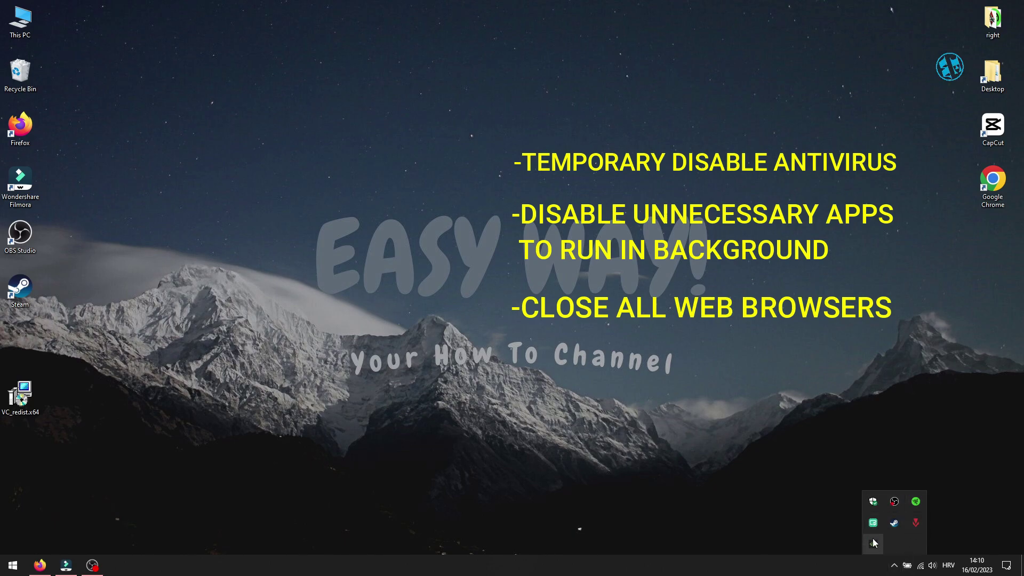
pyautogui.rightClick(915, 523)
pyautogui.click(955, 487)
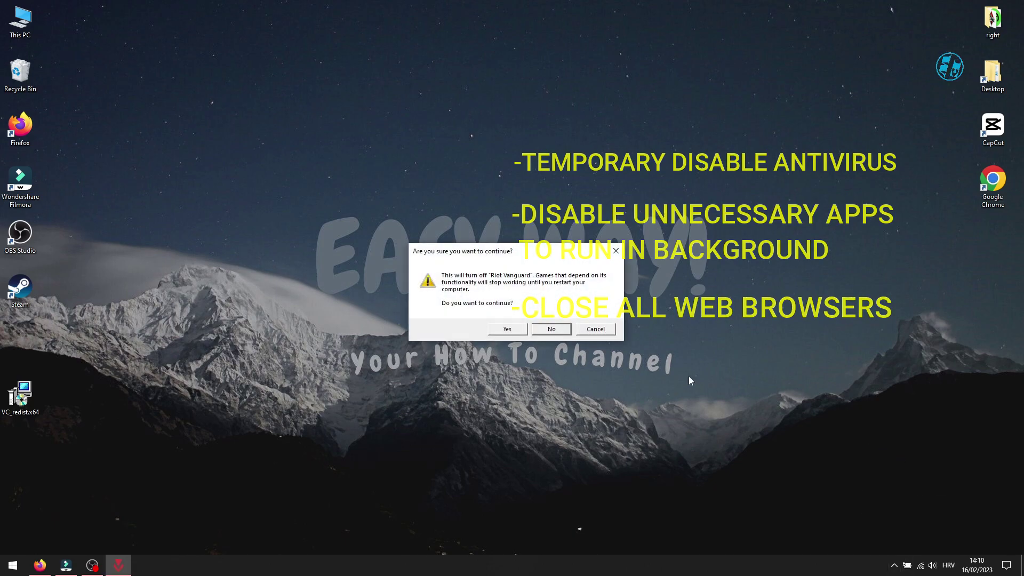
pyautogui.click(507, 328)
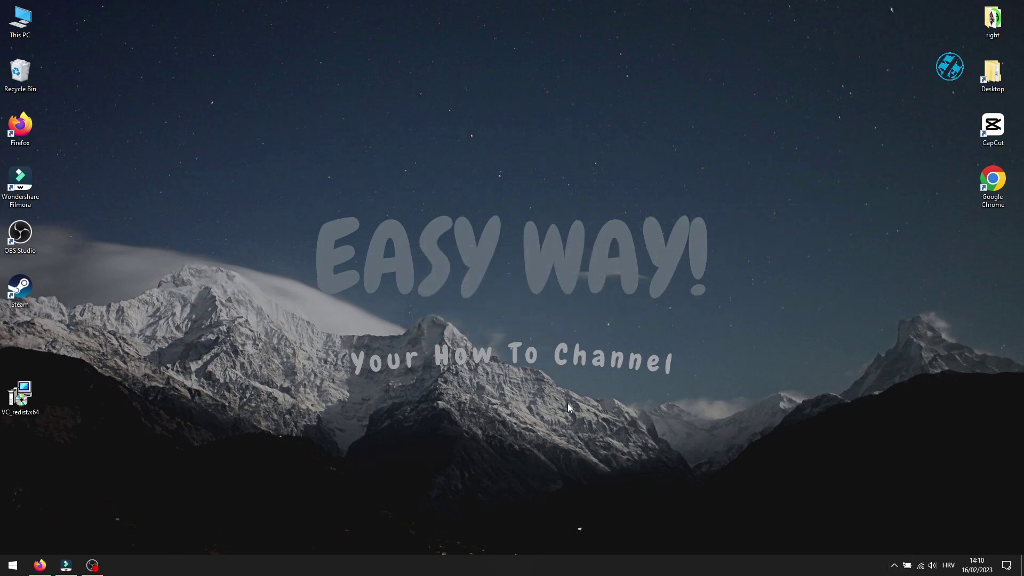
pyautogui.click(895, 566)
pyautogui.click(722, 477)
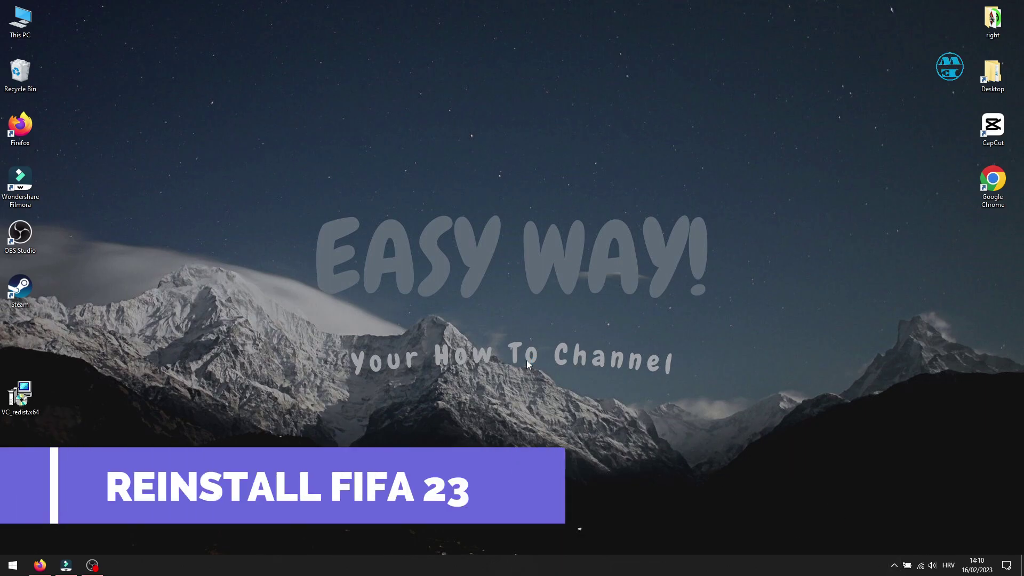